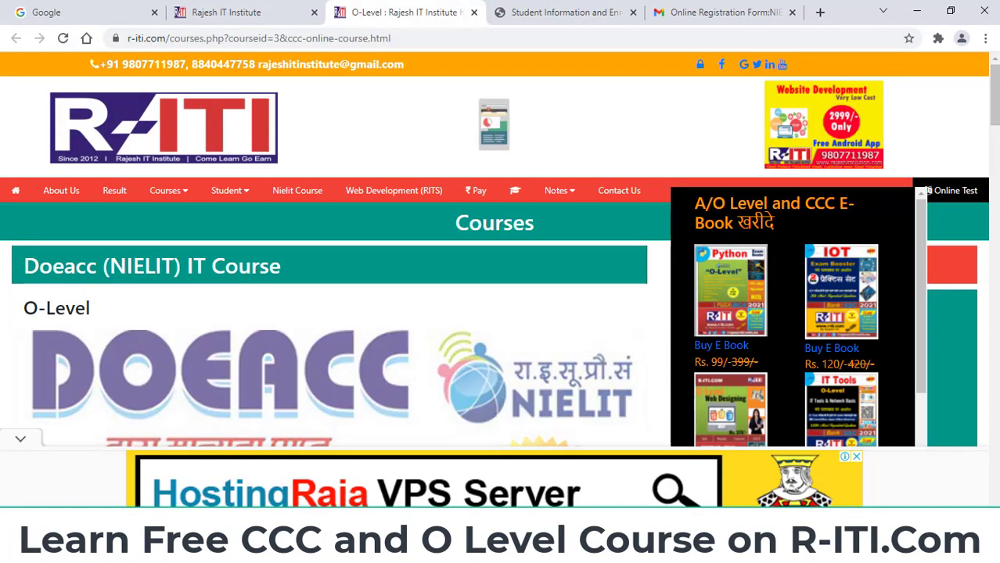
Step: Read the registration number and candidate's name in Gmail's NIELIT confirmation email, then return to the student site
click(717, 12)
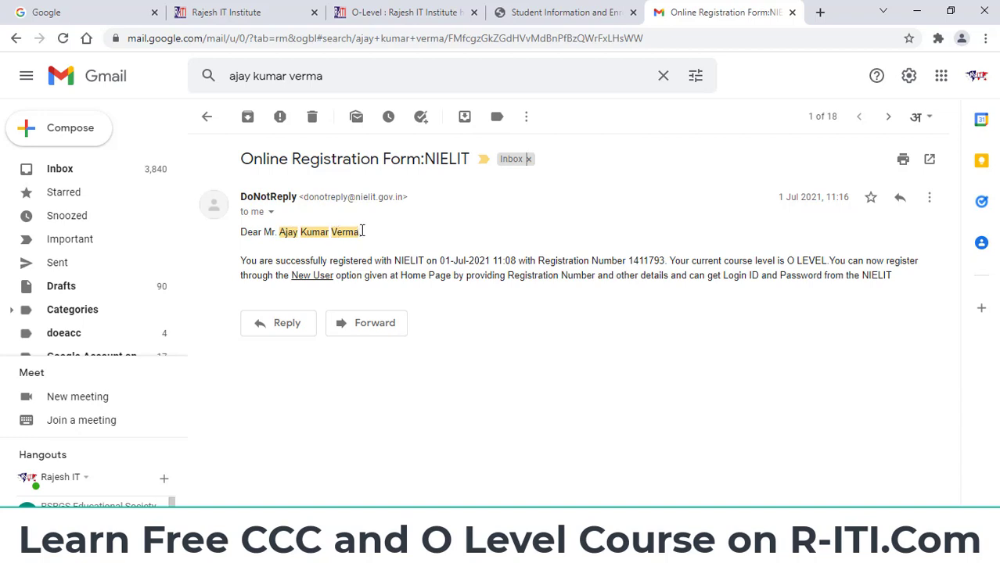
drag(361, 232, 278, 233)
click(282, 233)
triple_click(638, 263)
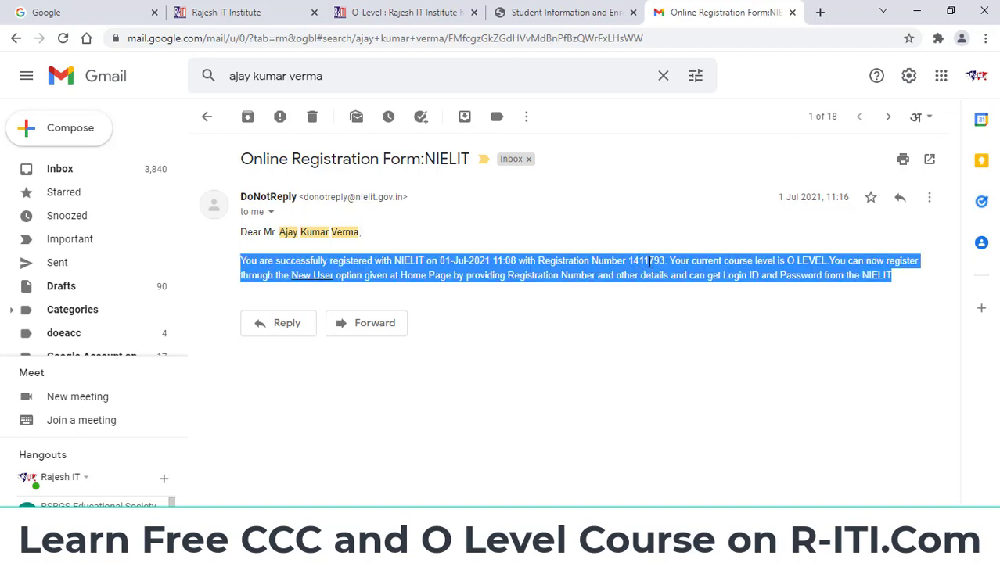
click(649, 262)
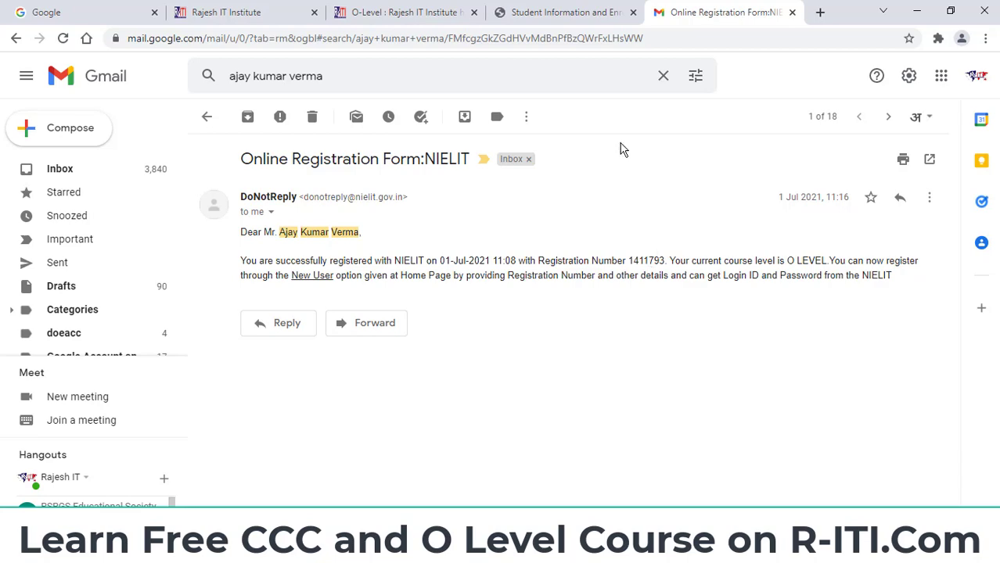
click(544, 12)
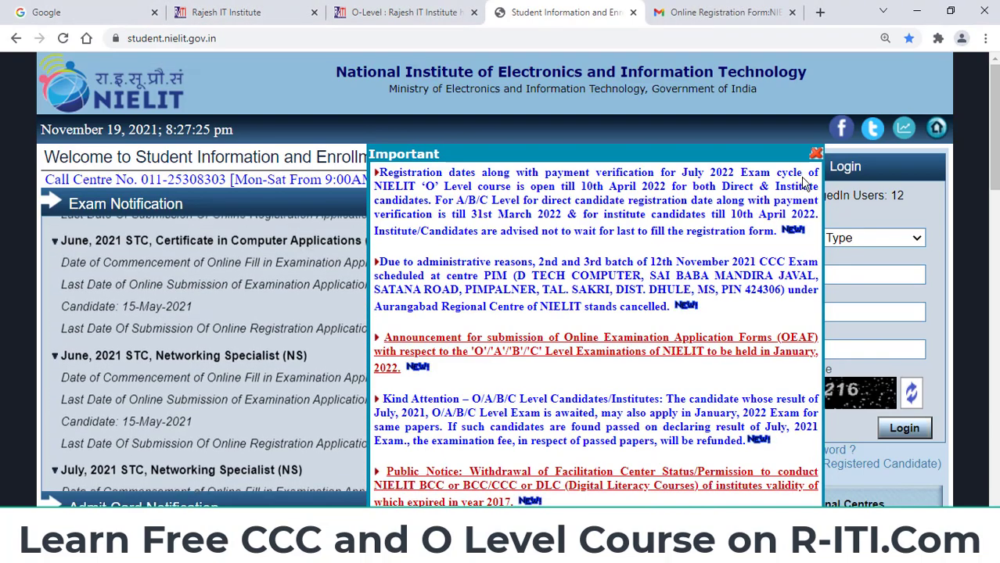
Step: Dismiss the Important notice and open the 'New User ?(Registered Candidate)' registration form
click(816, 157)
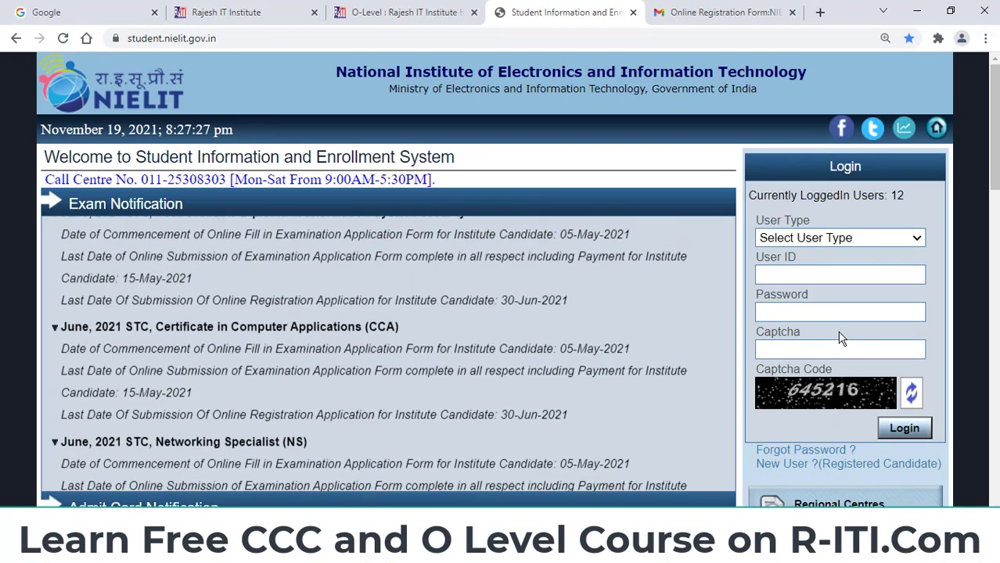
scroll(840, 339, down, 2)
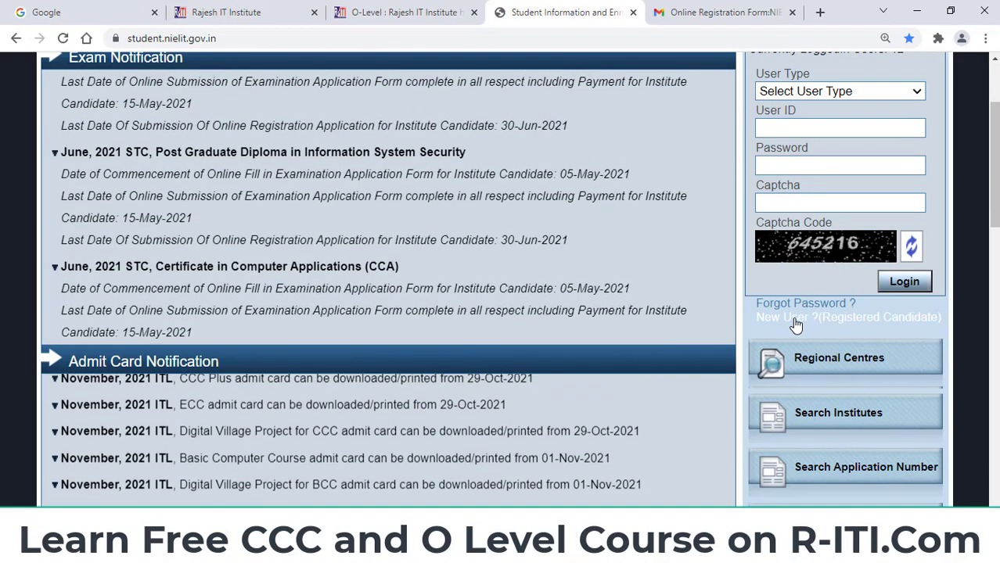
click(795, 321)
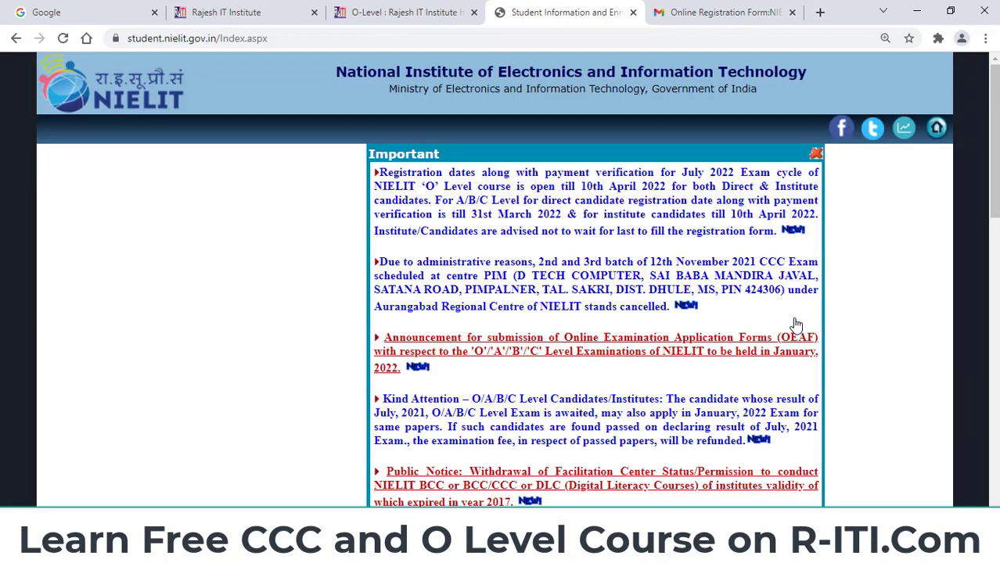
click(816, 156)
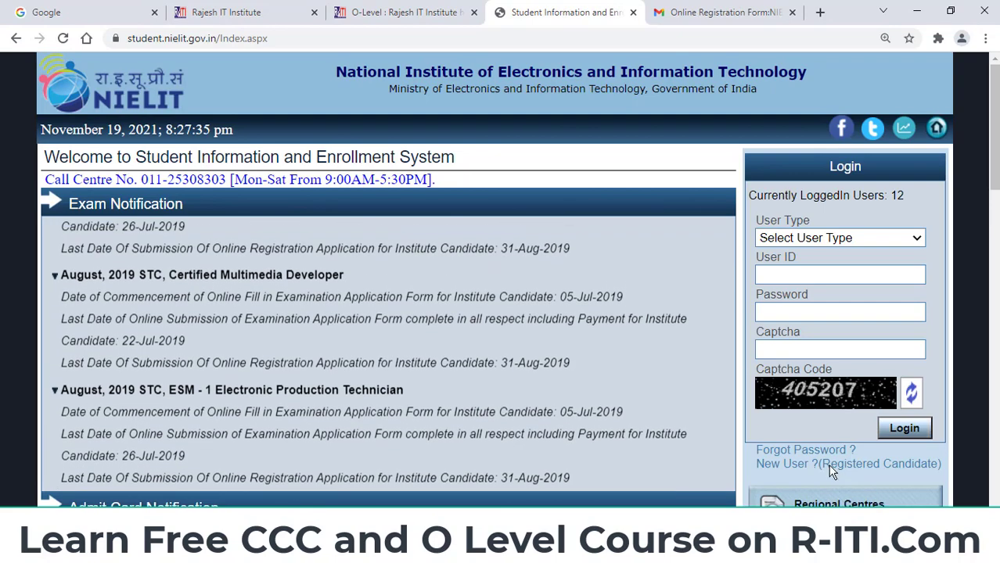
click(832, 465)
scroll(319, 280, down, 1)
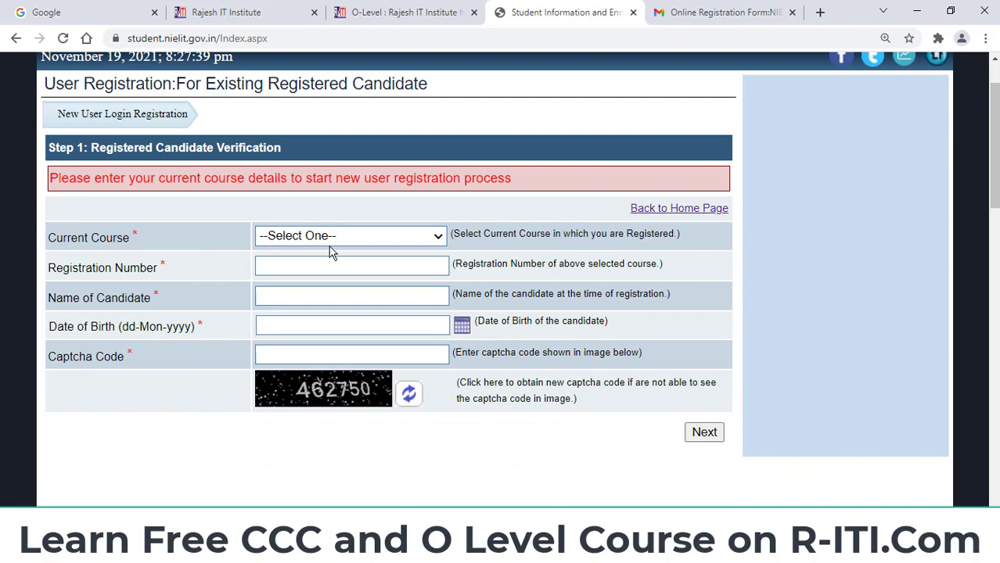
Step: Set the Current Course to O LEVEL (O)
click(330, 242)
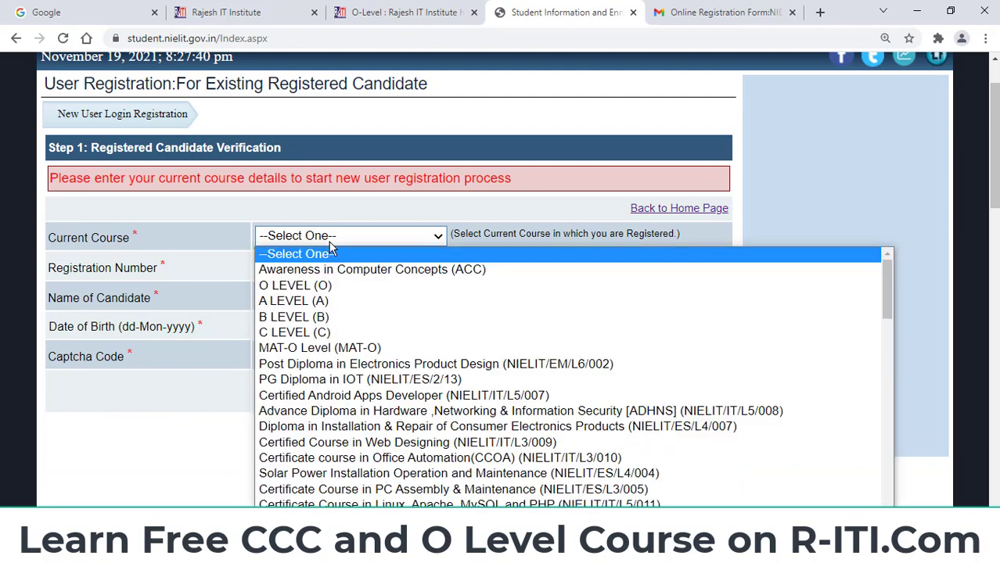
click(315, 286)
scroll(316, 289, down, 1)
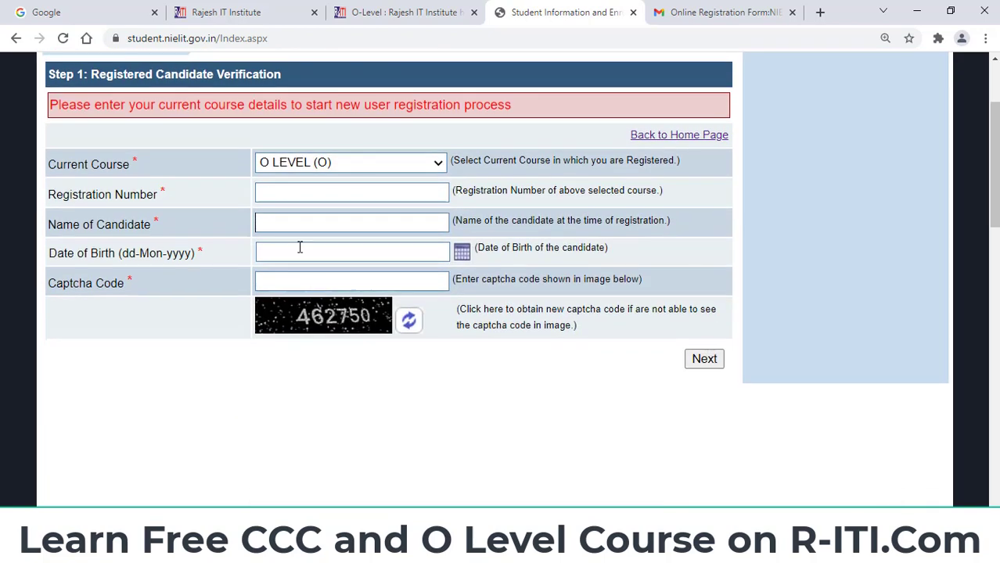
Step: Enter the registration number, checking it against the confirmation email
click(284, 192)
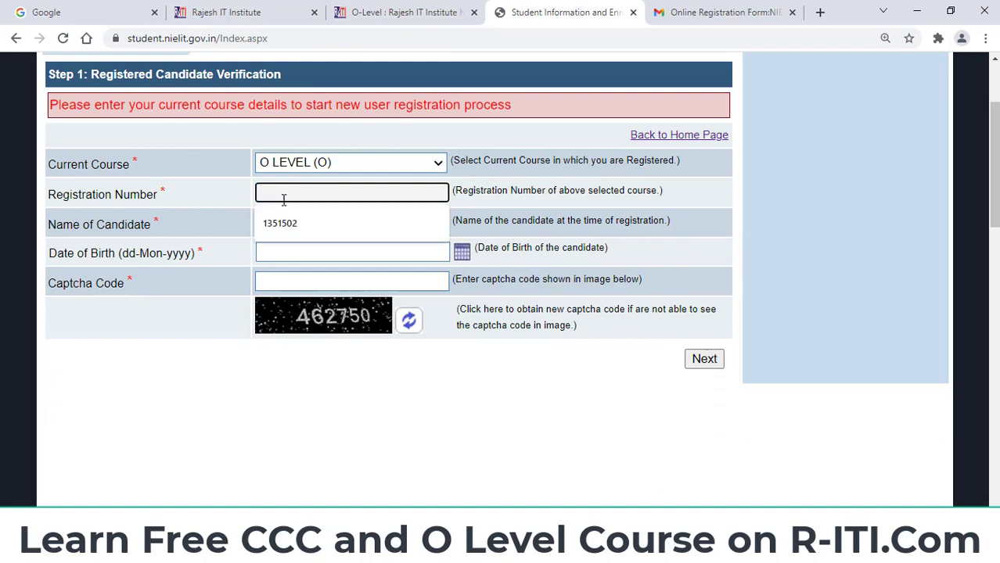
click(284, 223)
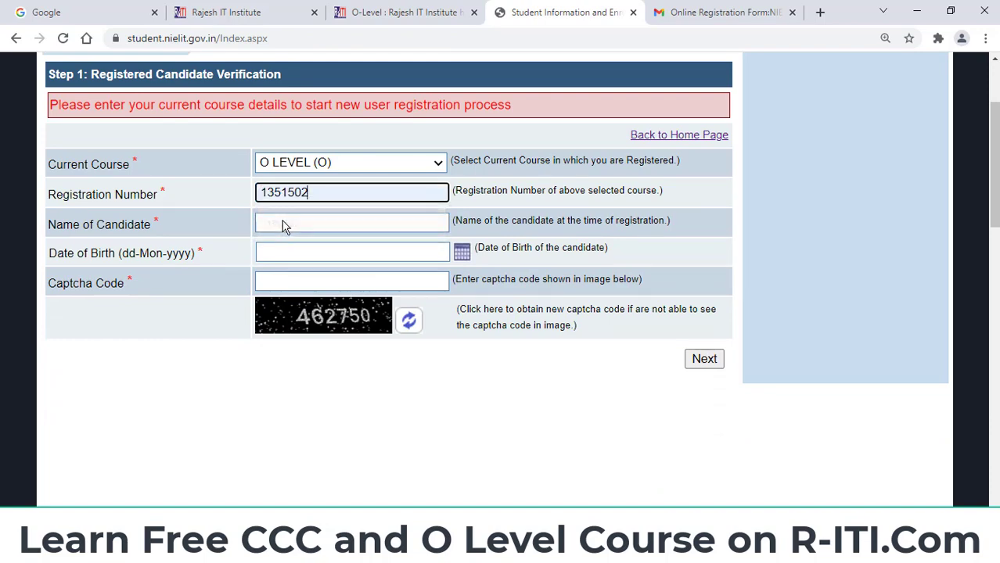
click(692, 19)
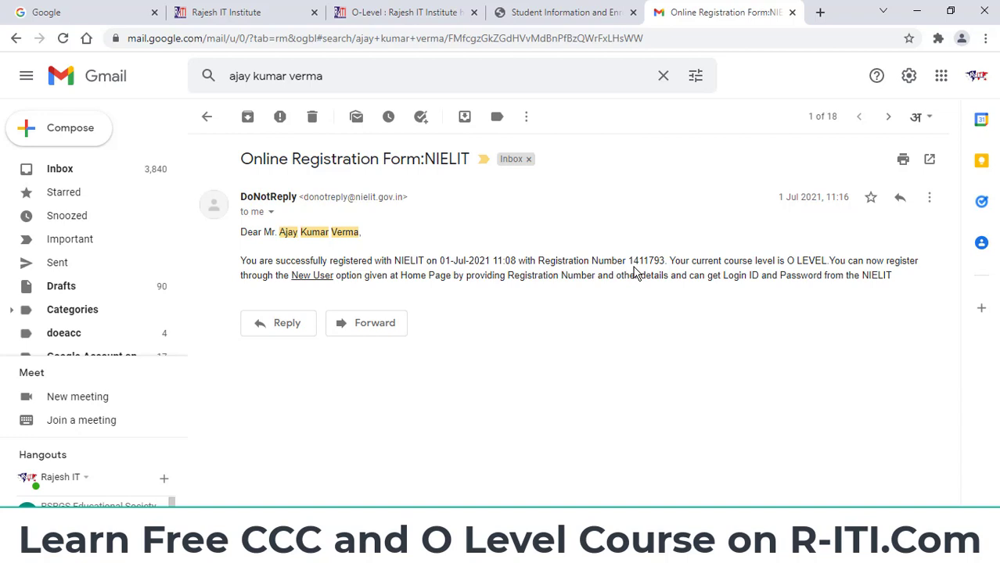
click(529, 12)
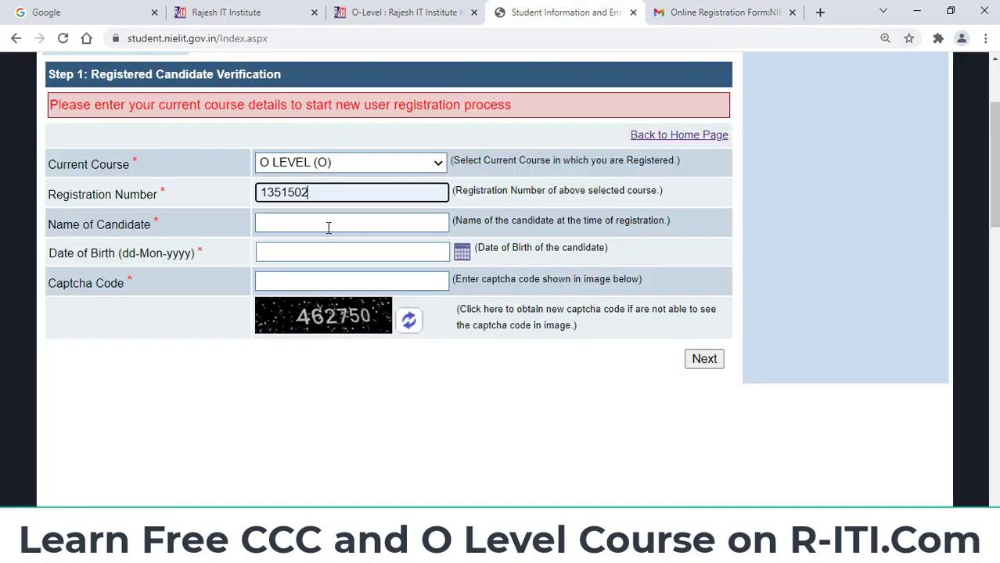
drag(312, 191, 252, 190)
click(238, 184)
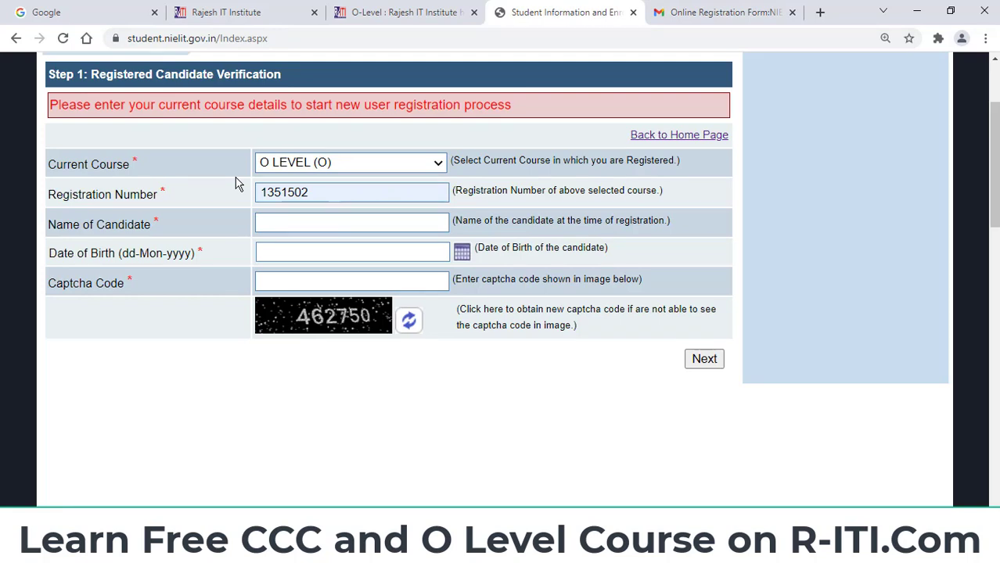
double_click(327, 190)
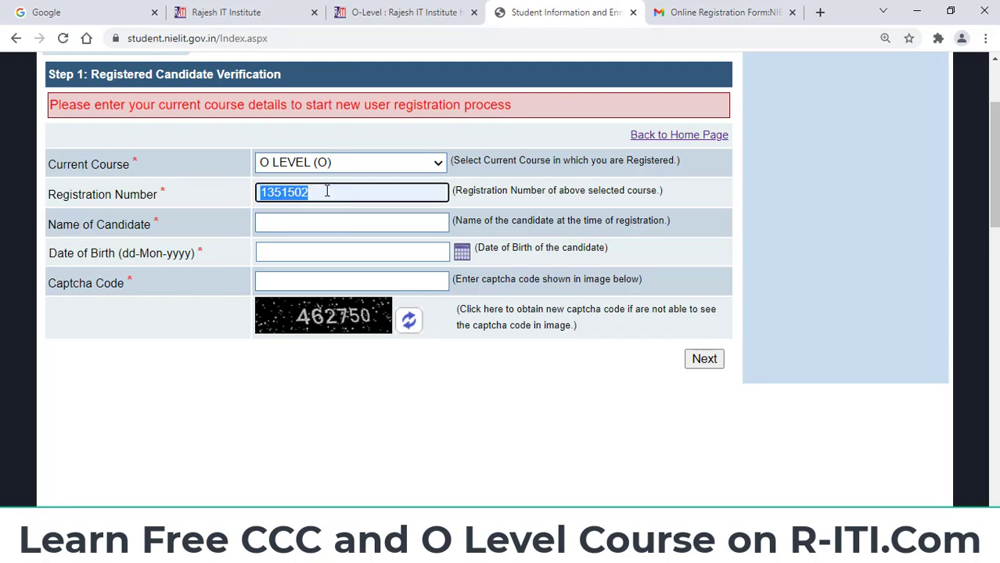
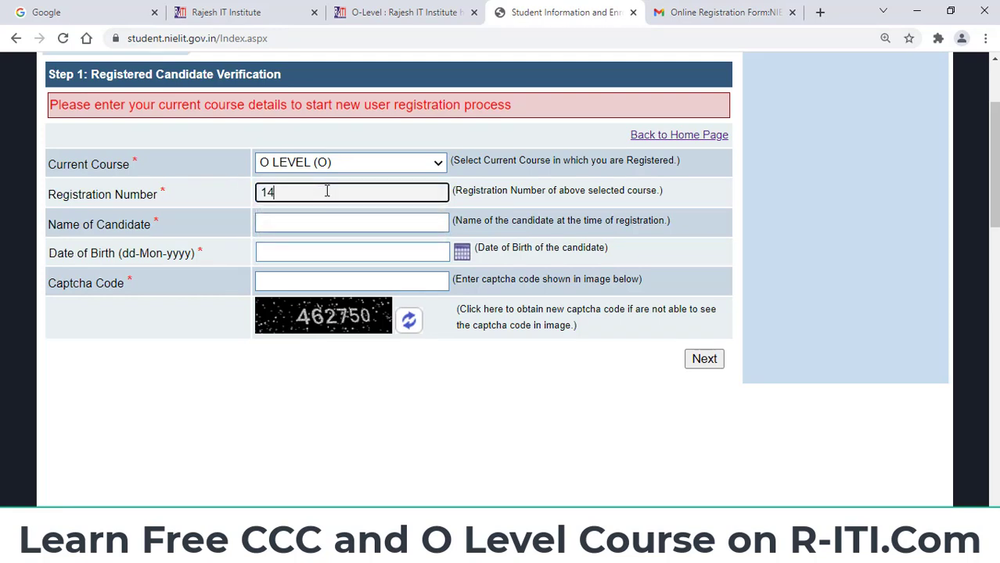
click(702, 16)
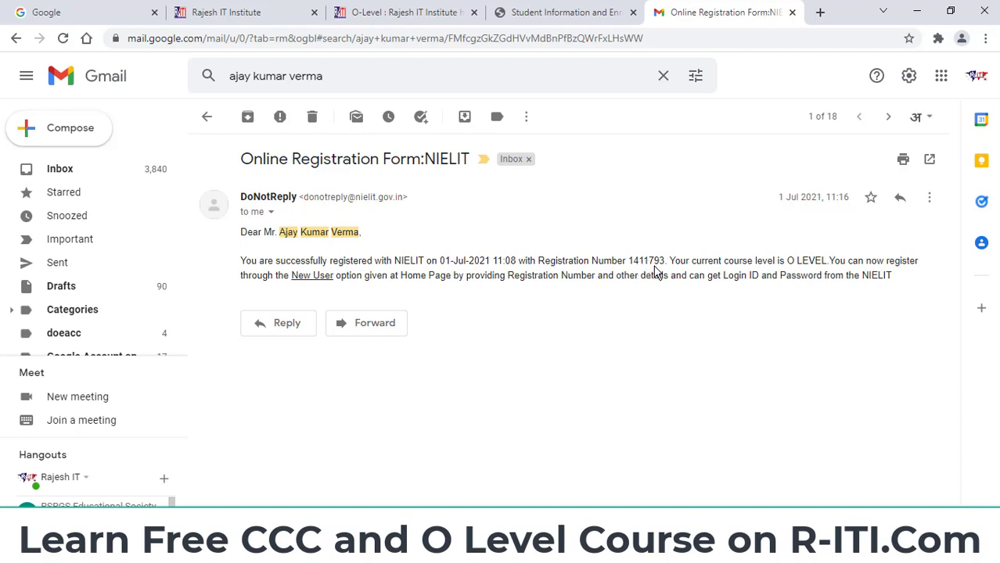
click(562, 14)
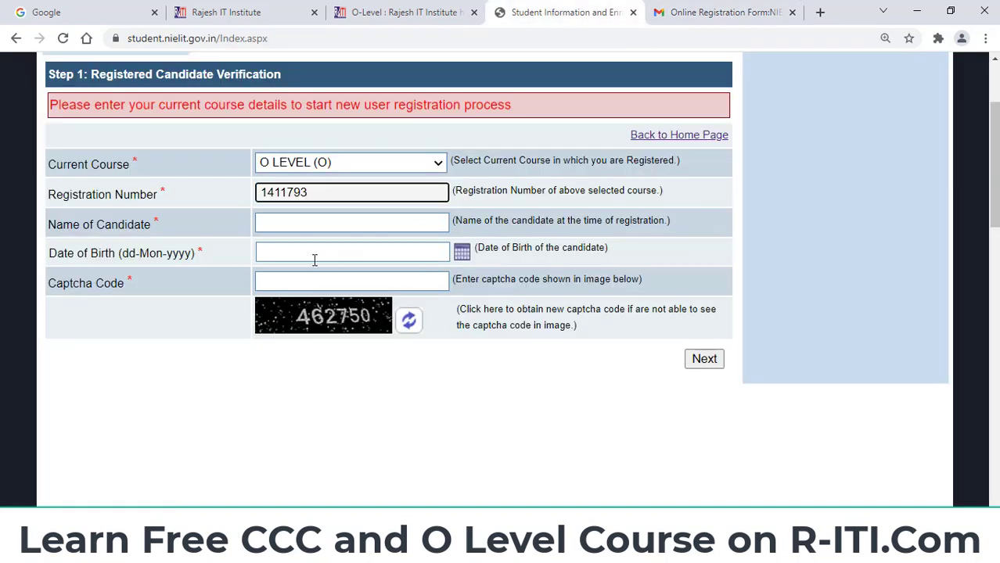
Step: Type the candidate's full name in Name of Candidate, verifying it against the email
click(295, 227)
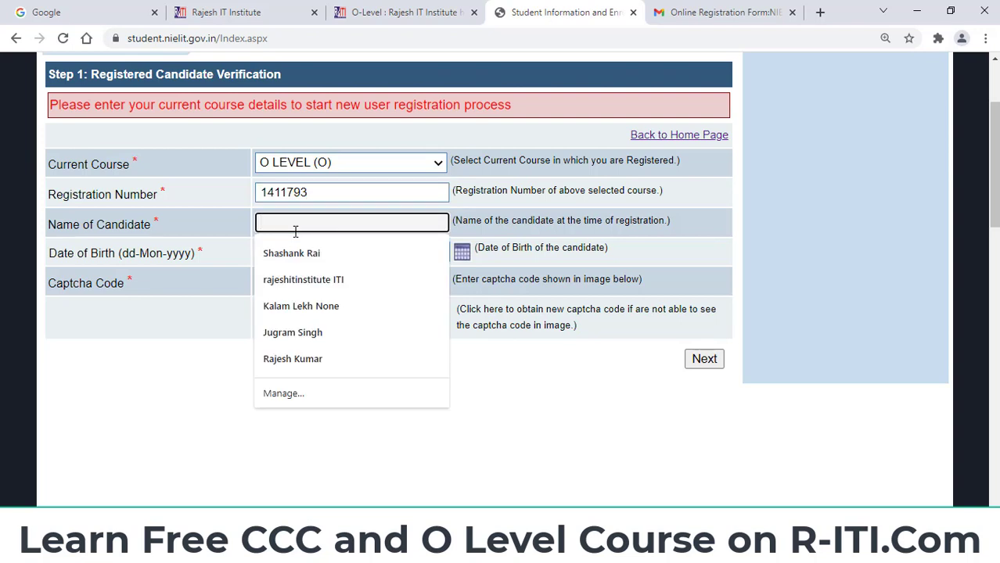
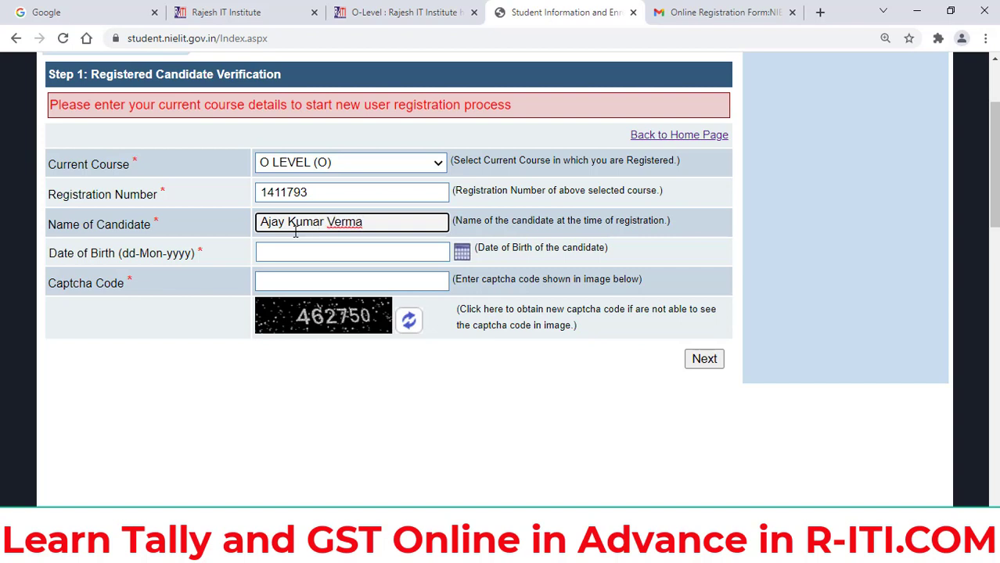
click(715, 12)
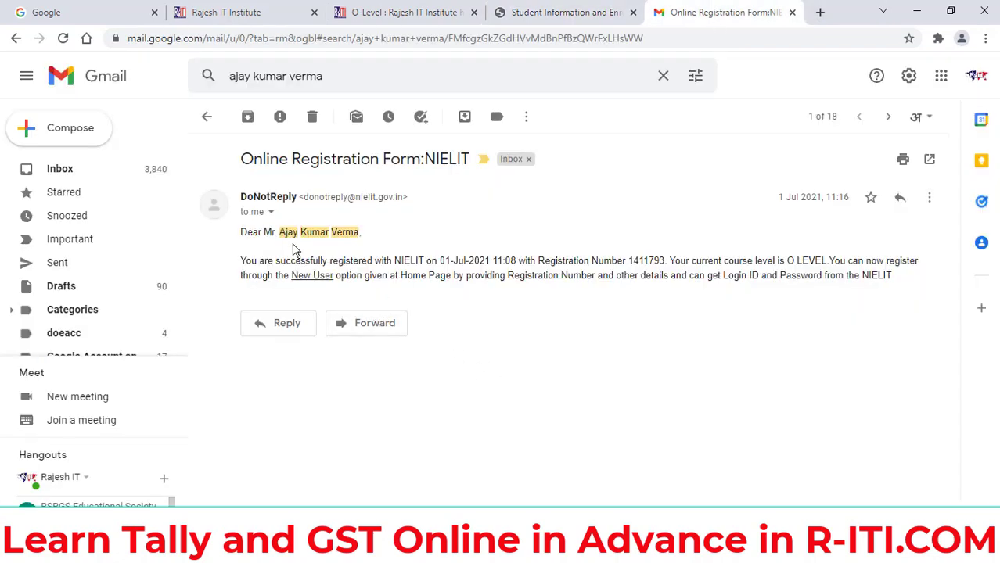
click(583, 18)
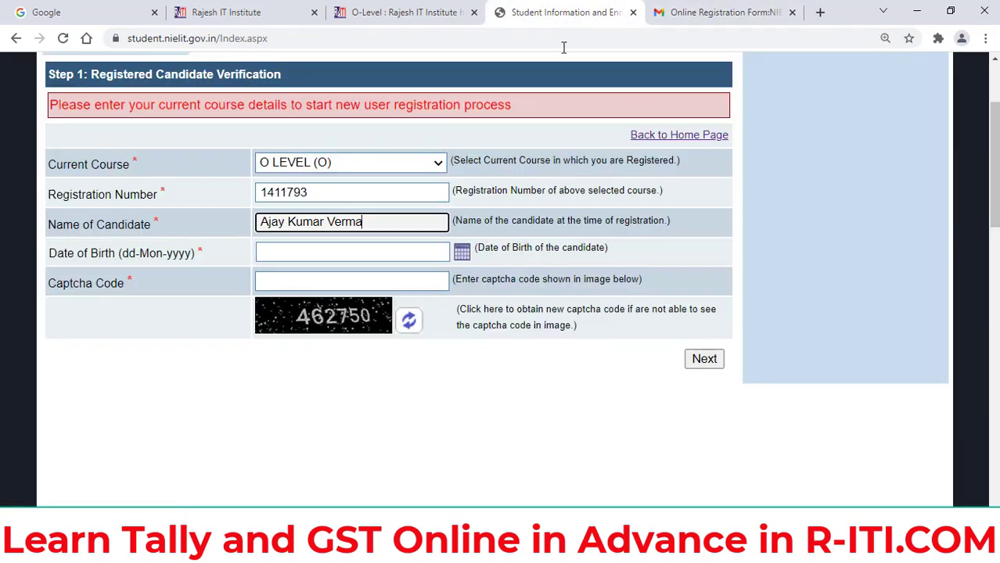
click(291, 249)
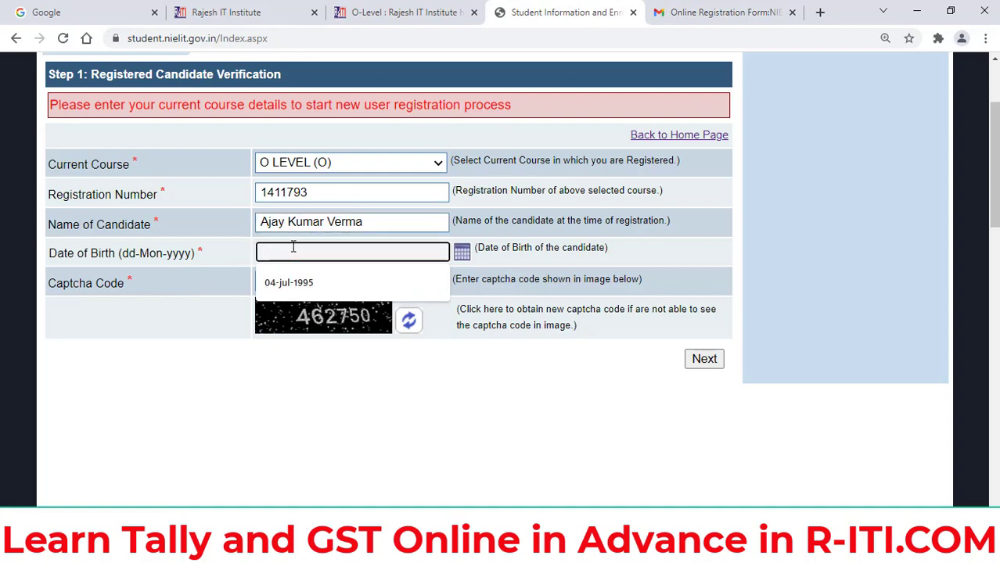
Step: Read the birth date from New Text Document in the O Level Jan 2022 folder, then return to the form
key(alt+Tab)
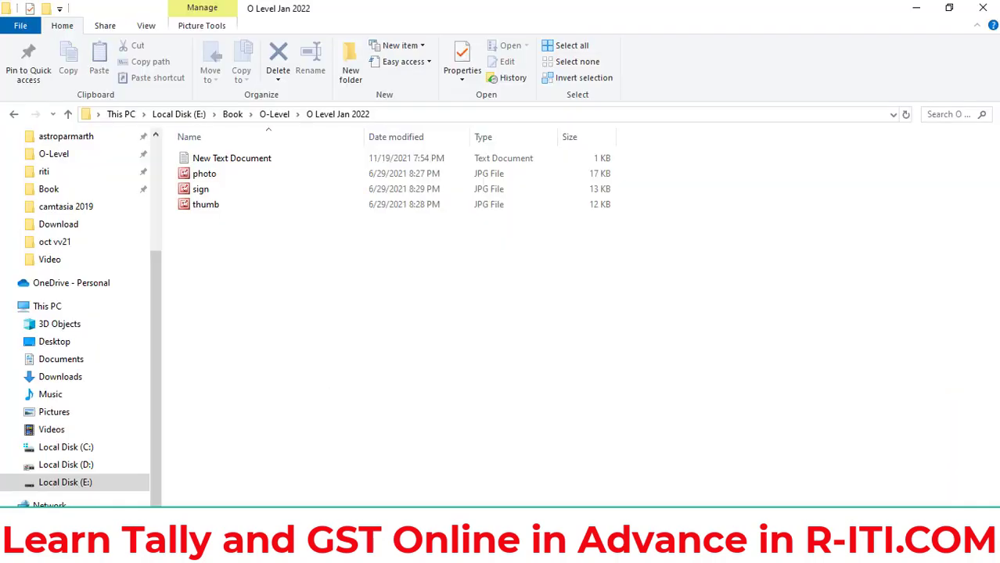
click(266, 161)
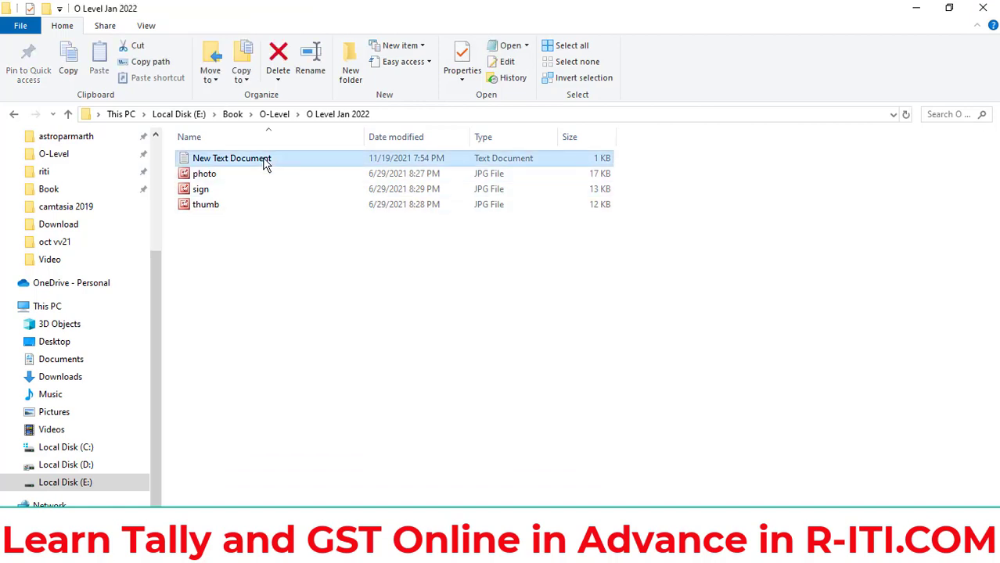
double_click(266, 162)
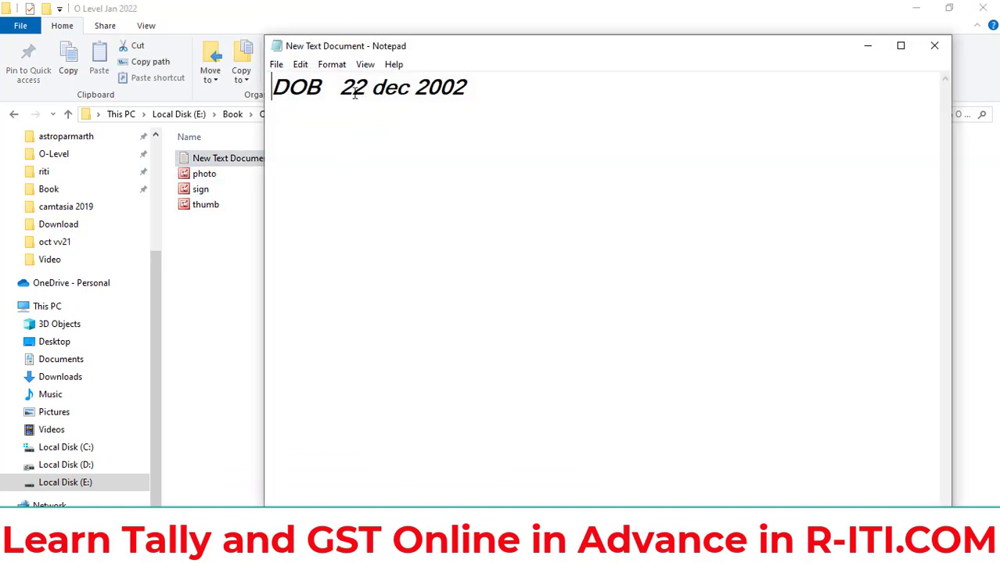
key(alt+Tab)
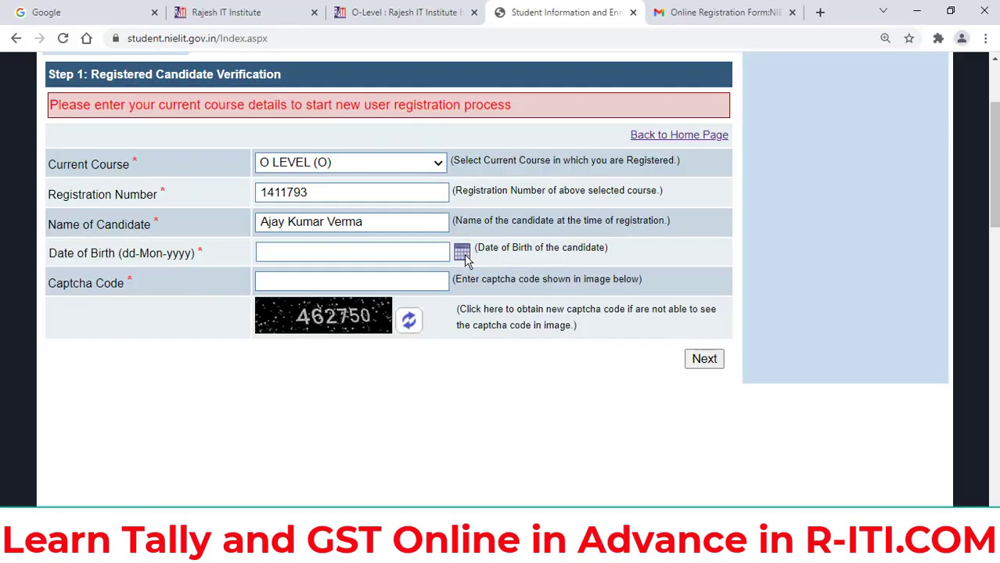
click(465, 259)
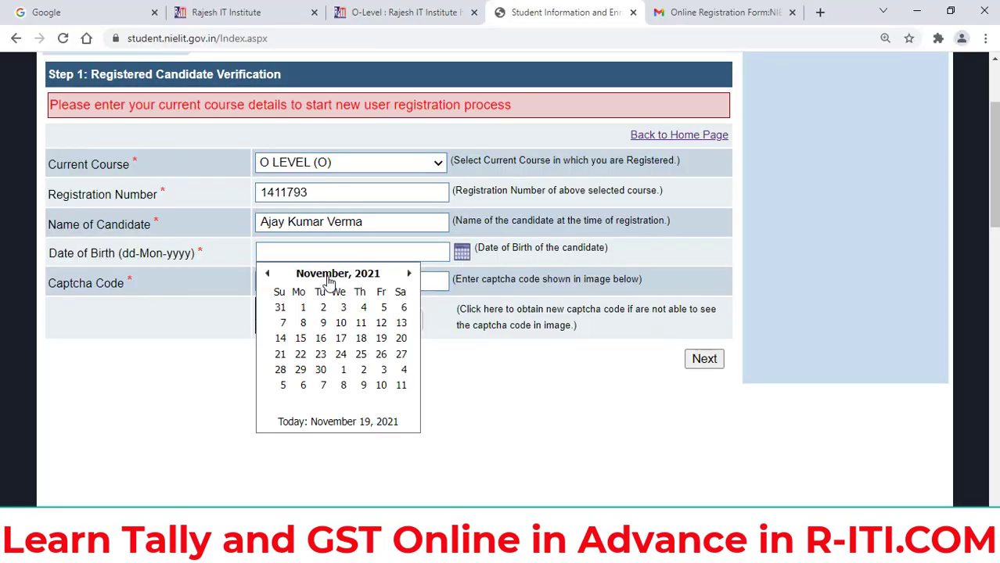
Step: Set the Date of Birth to 22-Dec-2002, correcting the year to 2002
click(408, 273)
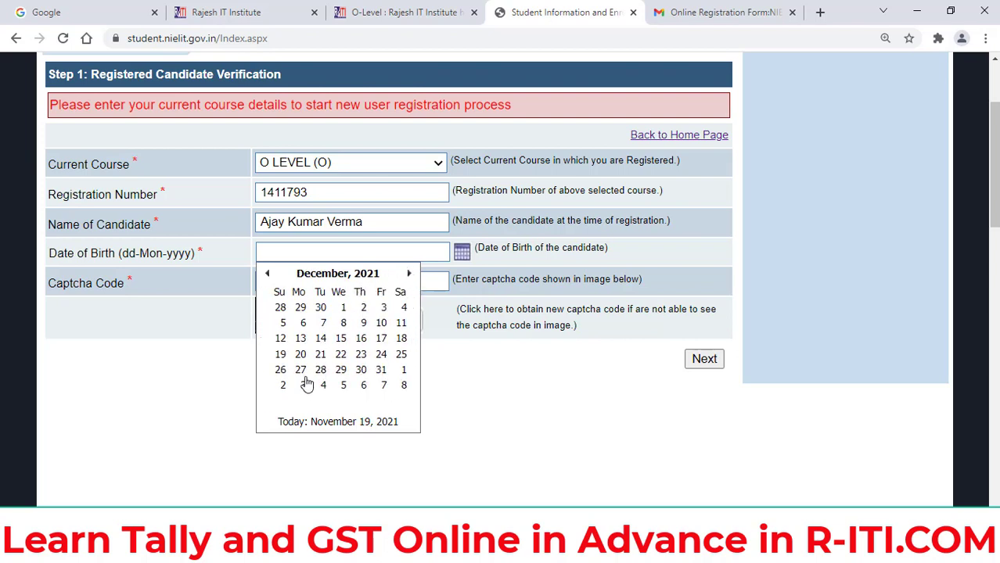
click(341, 355)
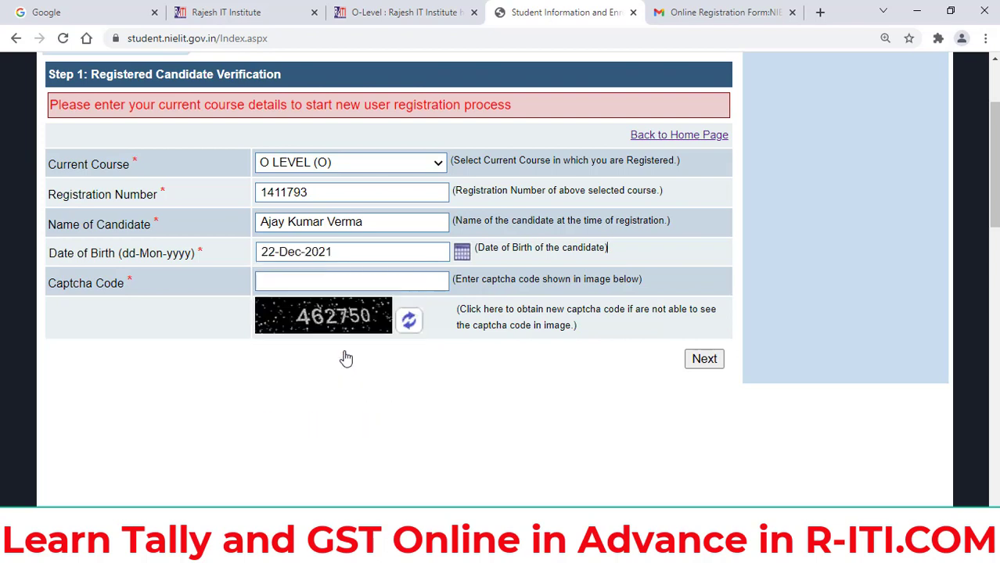
click(340, 251)
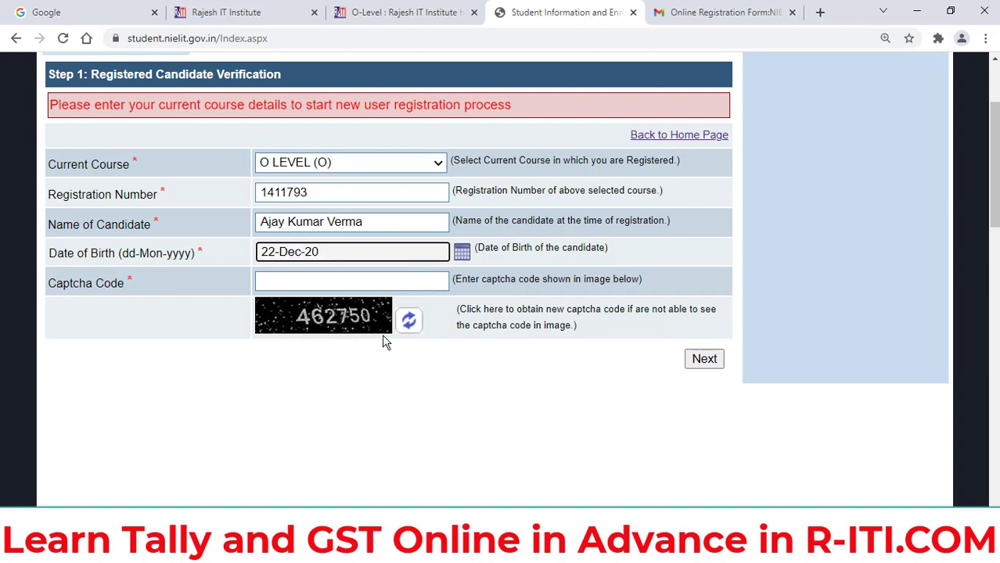
text(2)
Step: Enter the captcha code shown in the image
click(388, 284)
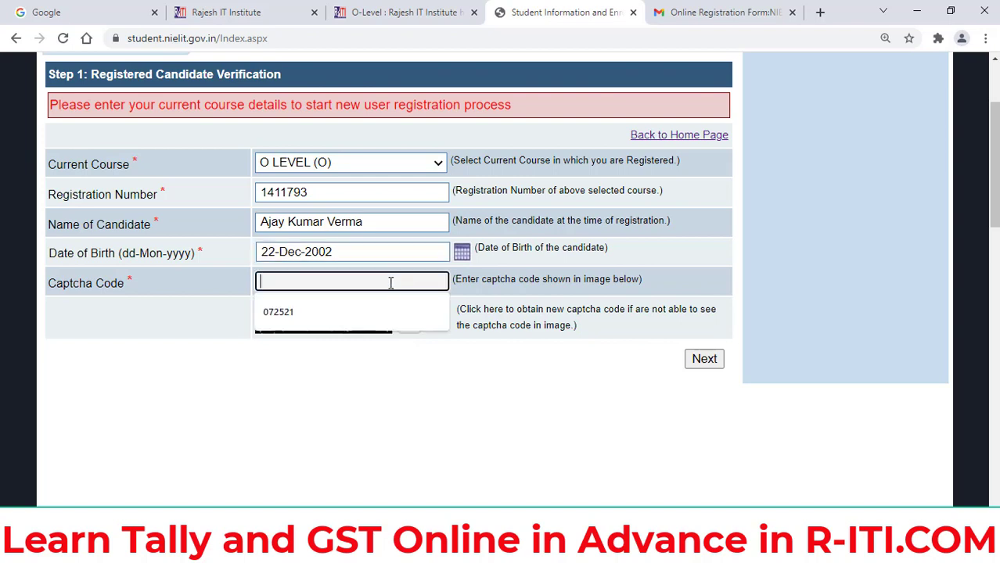
click(414, 374)
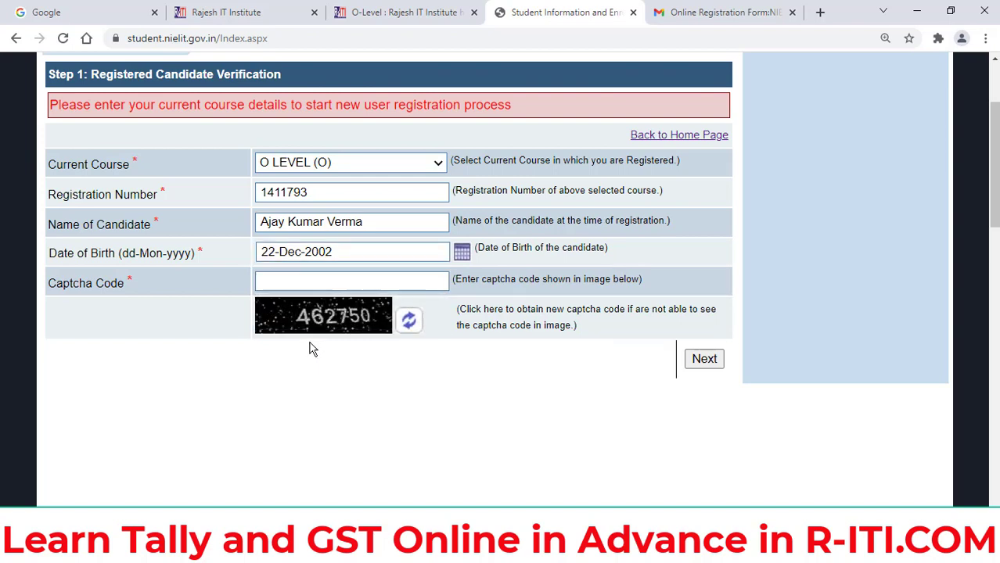
click(349, 283)
text(46)
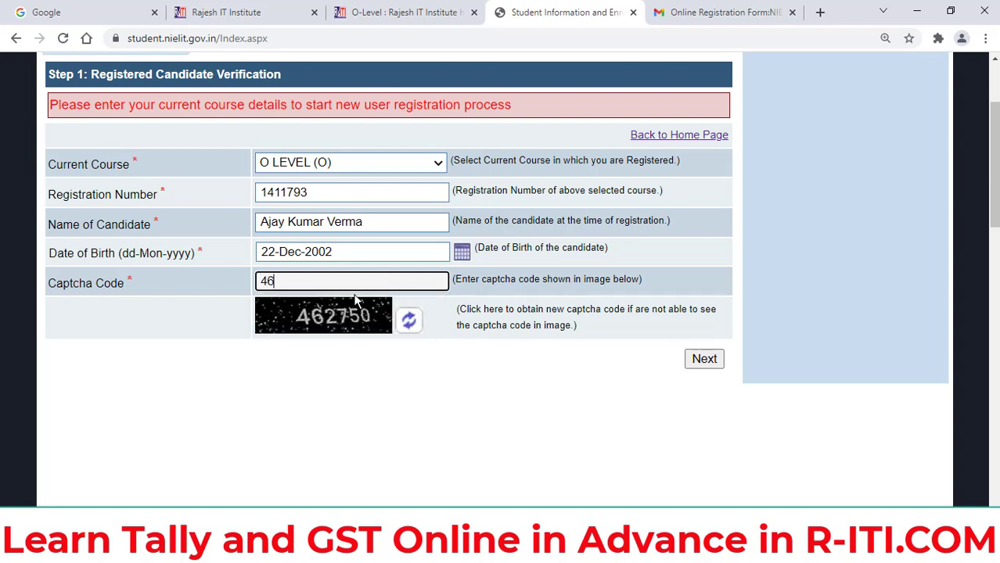
text(0)
Step: Submit Step 1 verification, get the invalid name or date of birth error, and keep O LEVEL (O)
click(704, 360)
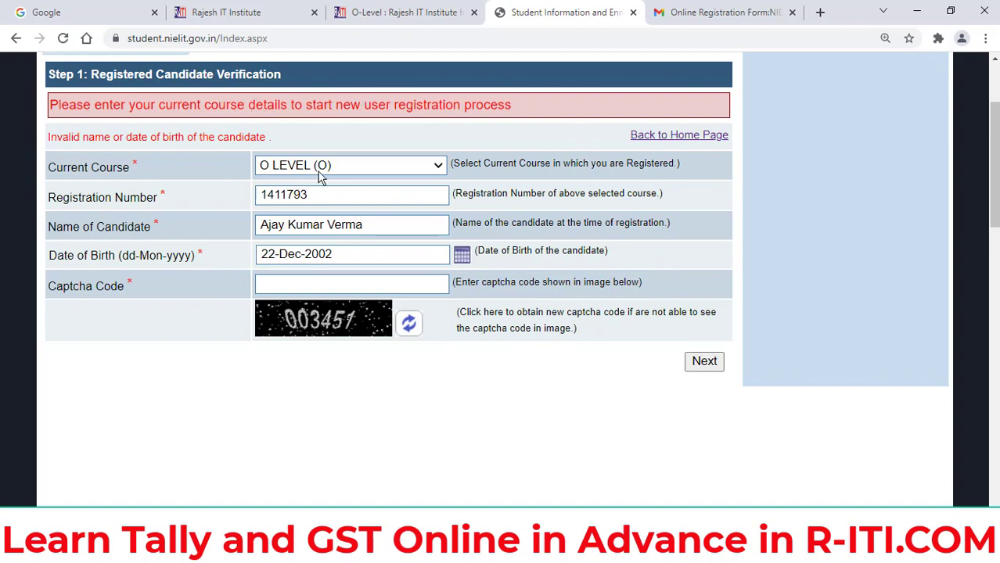
click(347, 171)
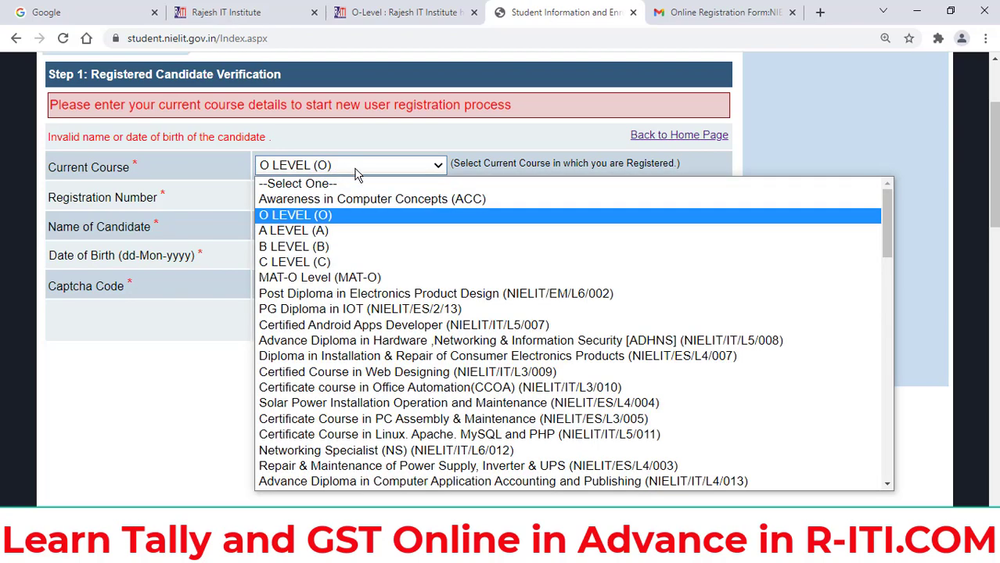
click(350, 223)
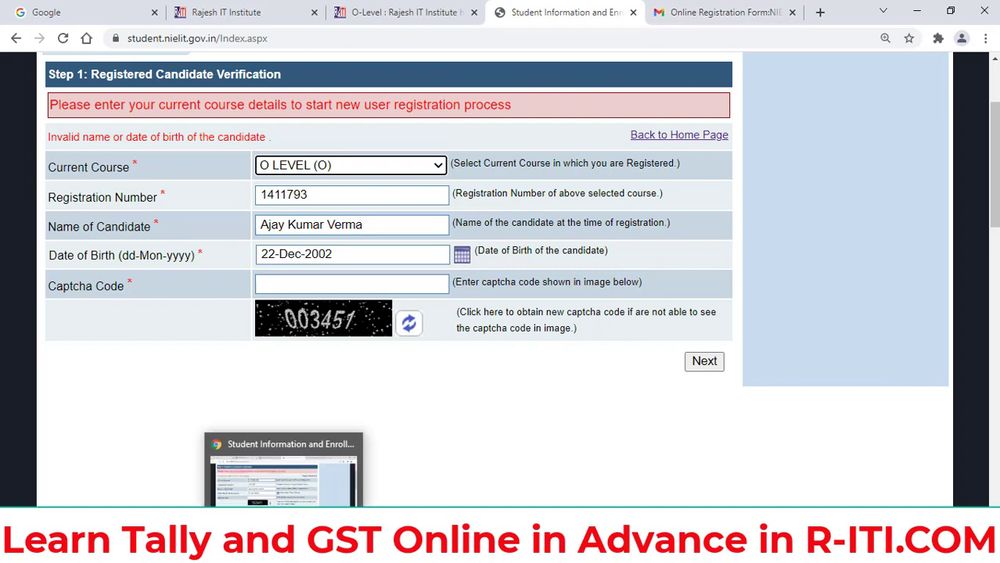
Step: Change the day in the Notepad note's birth date from 22 to 31
click(275, 470)
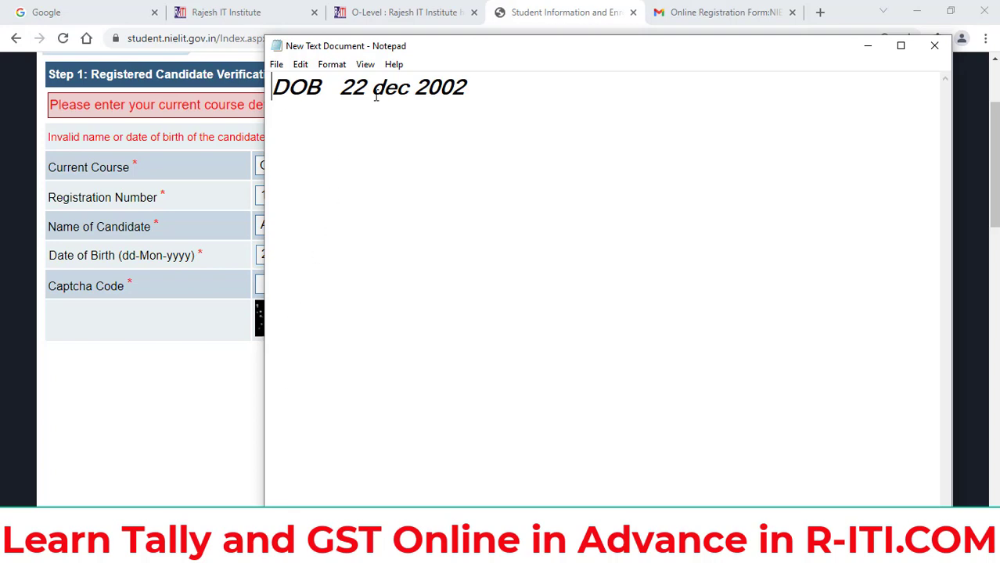
drag(367, 83, 341, 86)
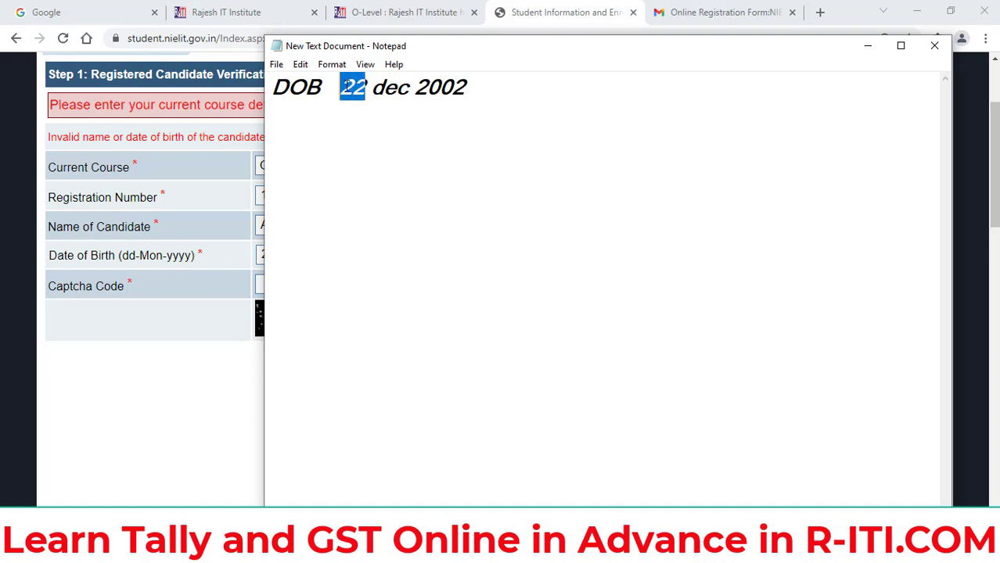
text(31)
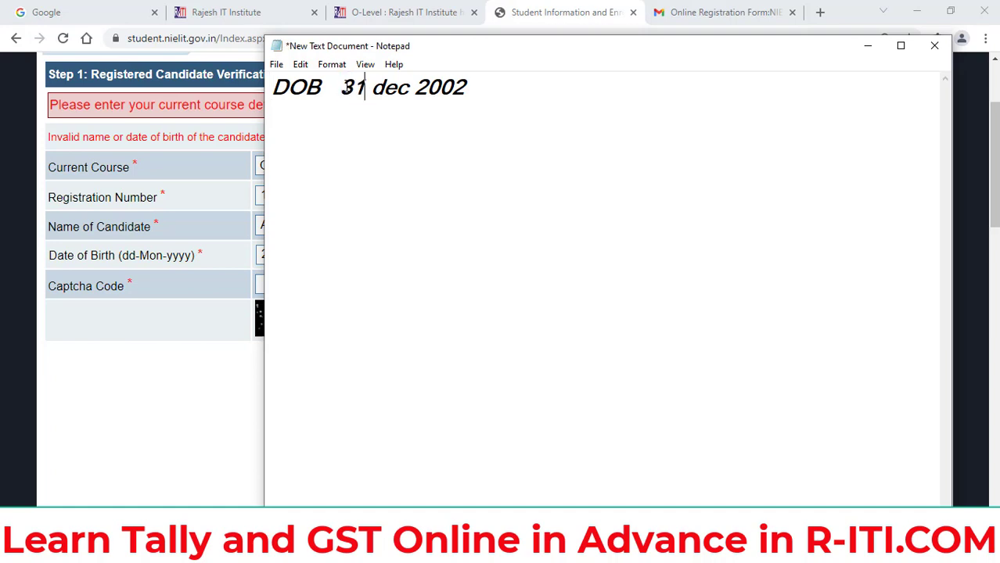
click(185, 312)
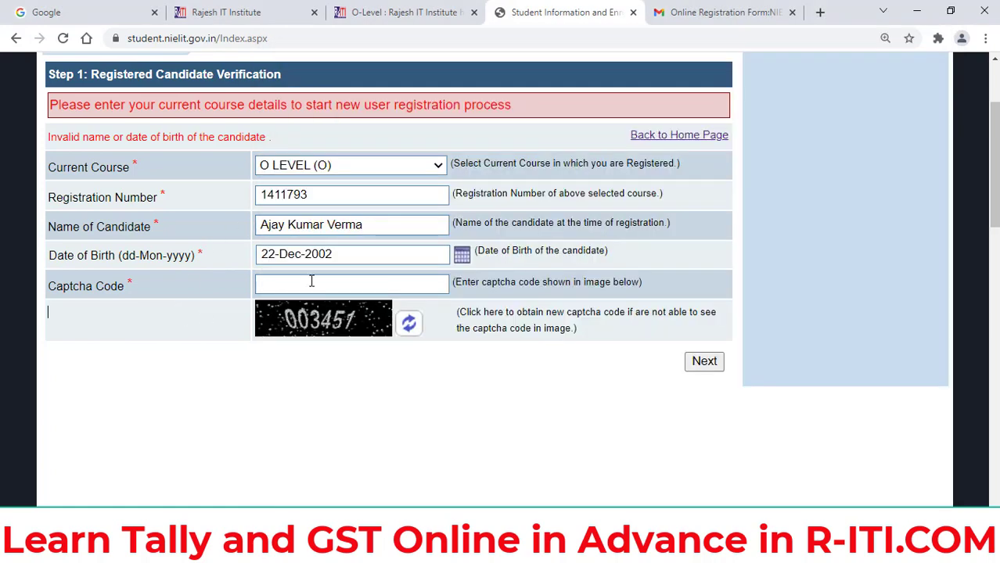
double_click(276, 255)
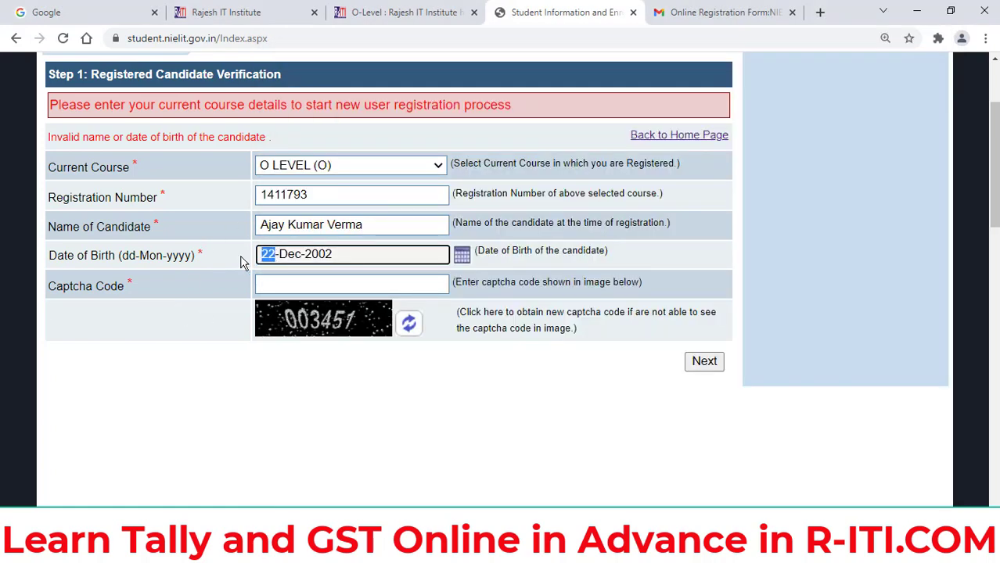
text(31)
click(269, 286)
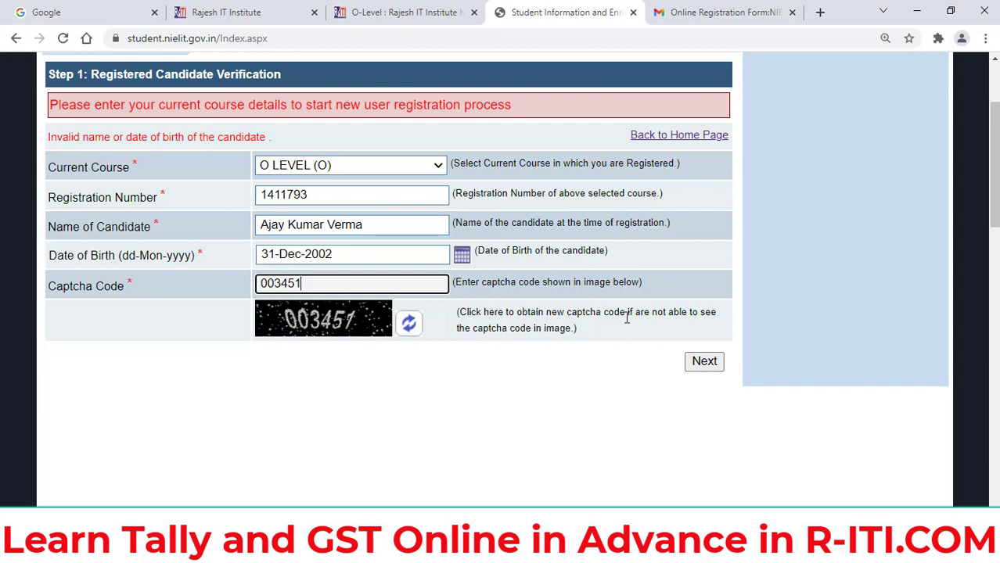
click(705, 369)
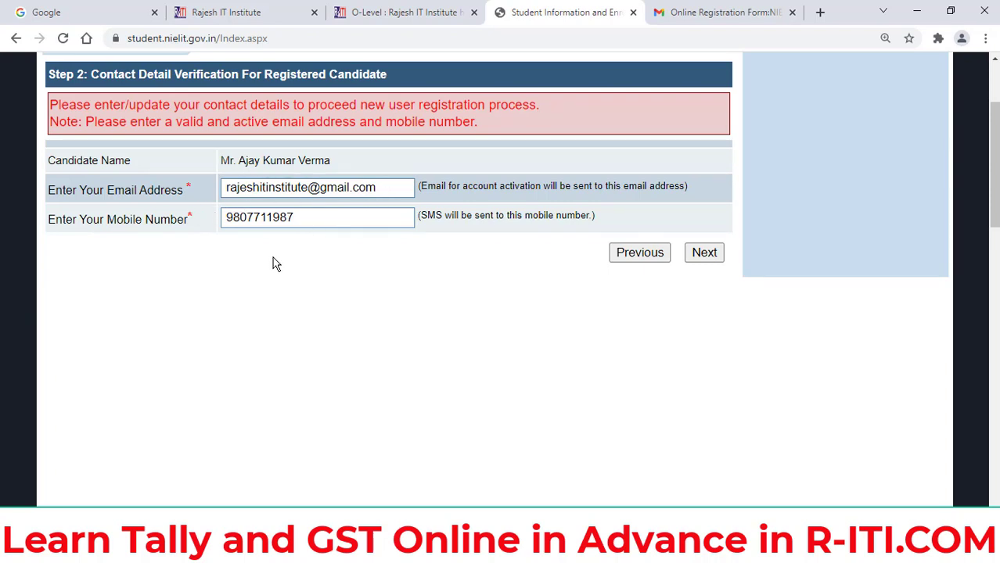
Step: Confirm the prefilled email and mobile on Step 2 to receive the email OTP
click(704, 252)
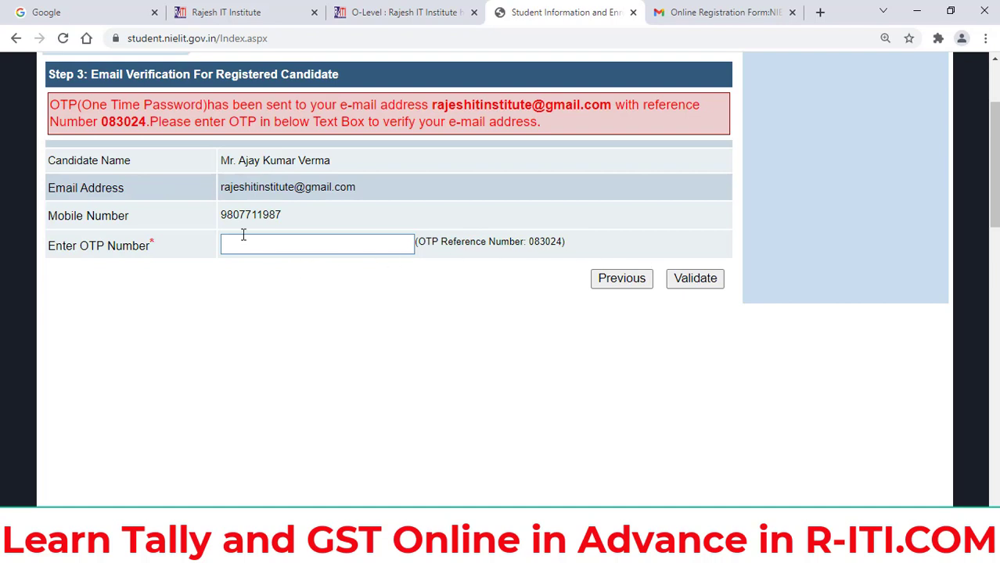
click(267, 242)
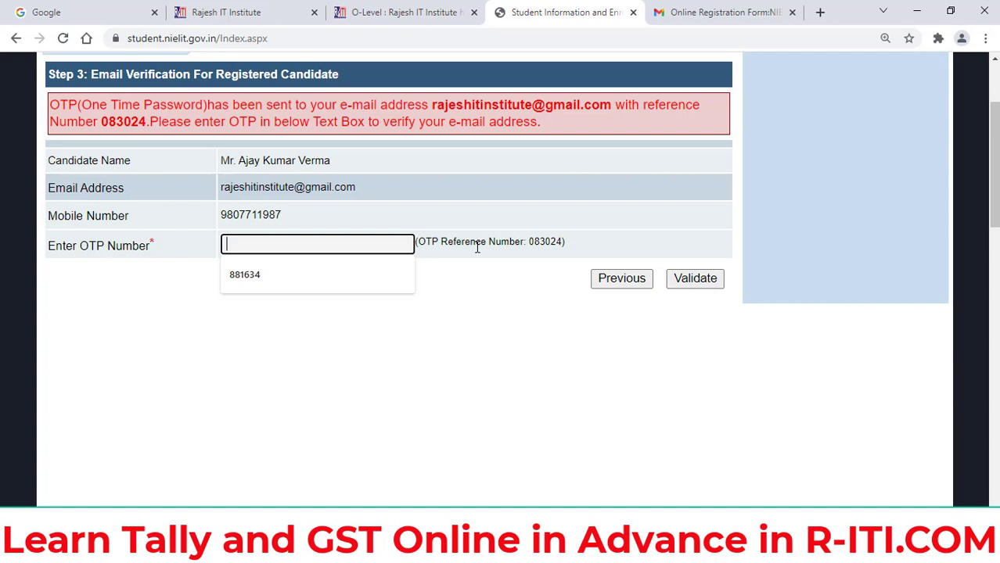
Step: Read the code in Gmail's 'OTP for Email Address Verification' email, then return to the NIELIT Step 3 page
click(766, 14)
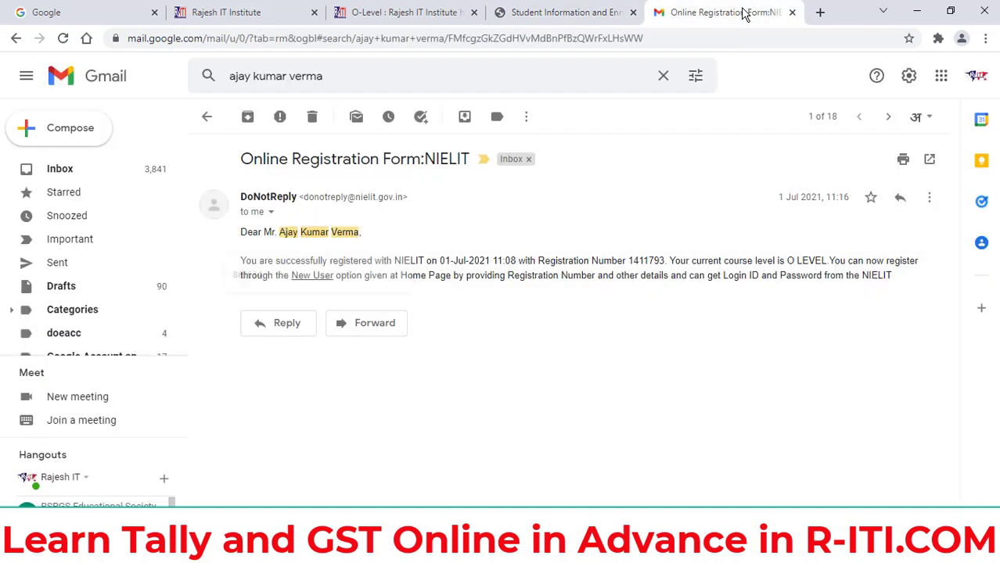
click(86, 178)
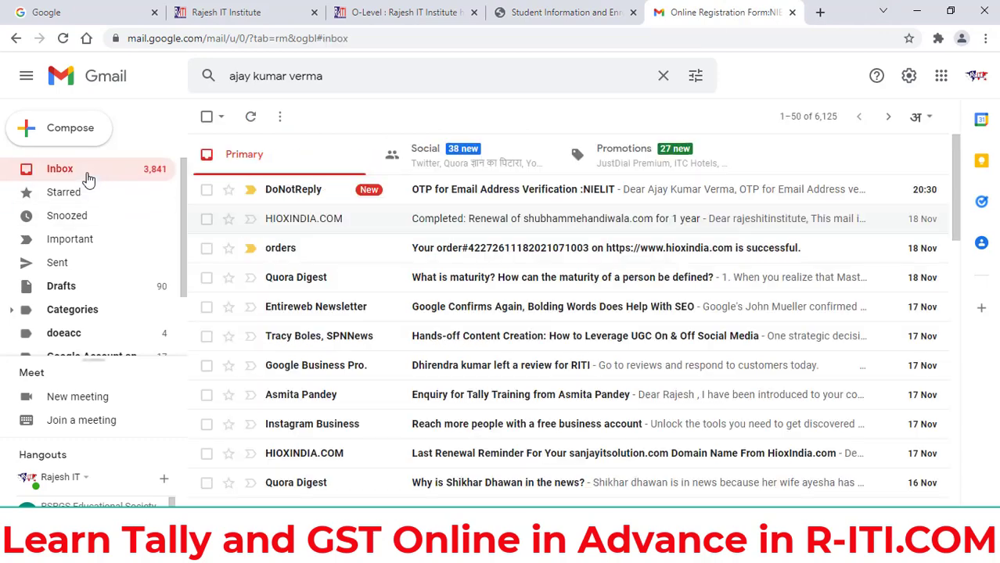
click(464, 196)
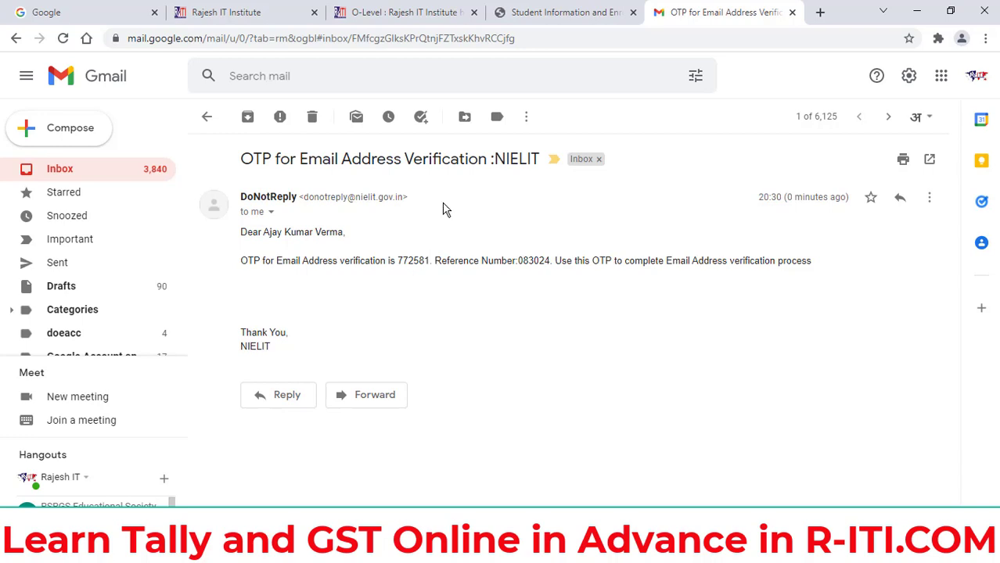
click(569, 13)
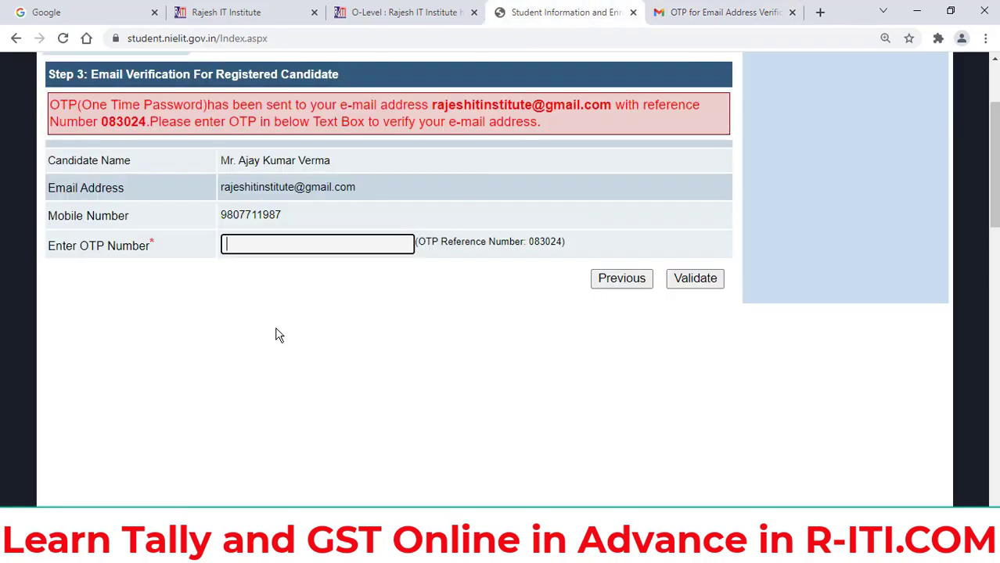
Step: Validate the e-mail with the received OTP, then enter a trial password and move to its confirmation field
click(693, 287)
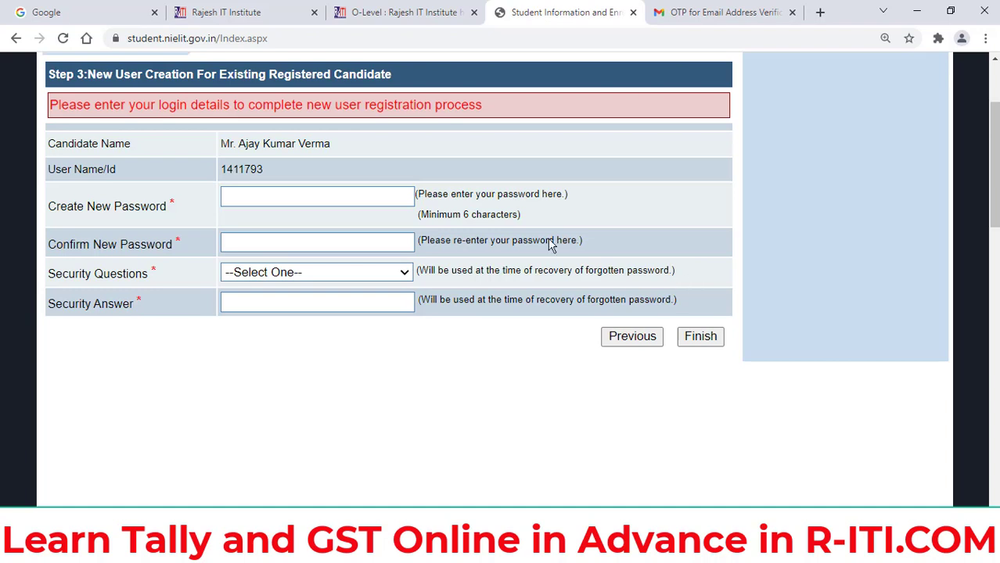
click(241, 193)
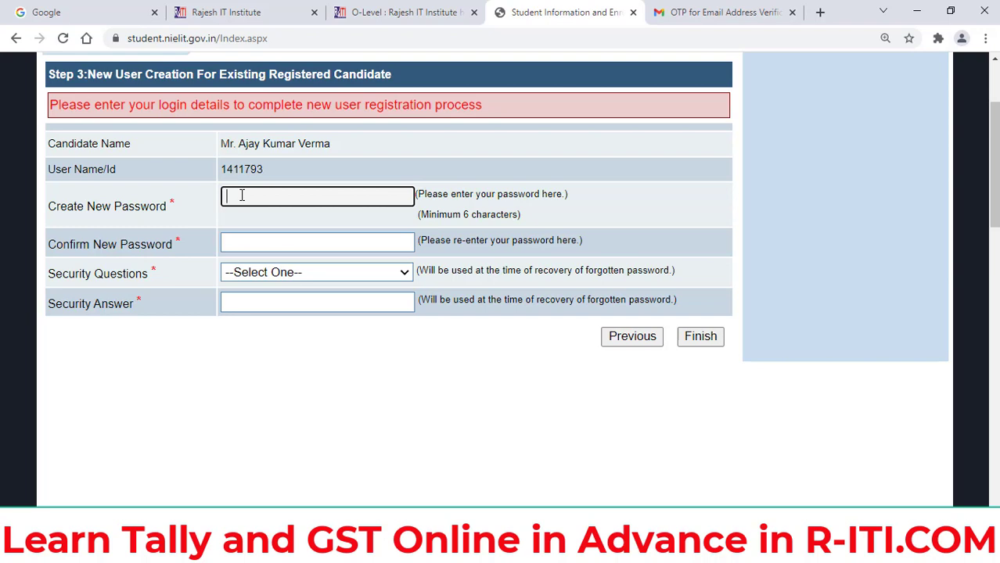
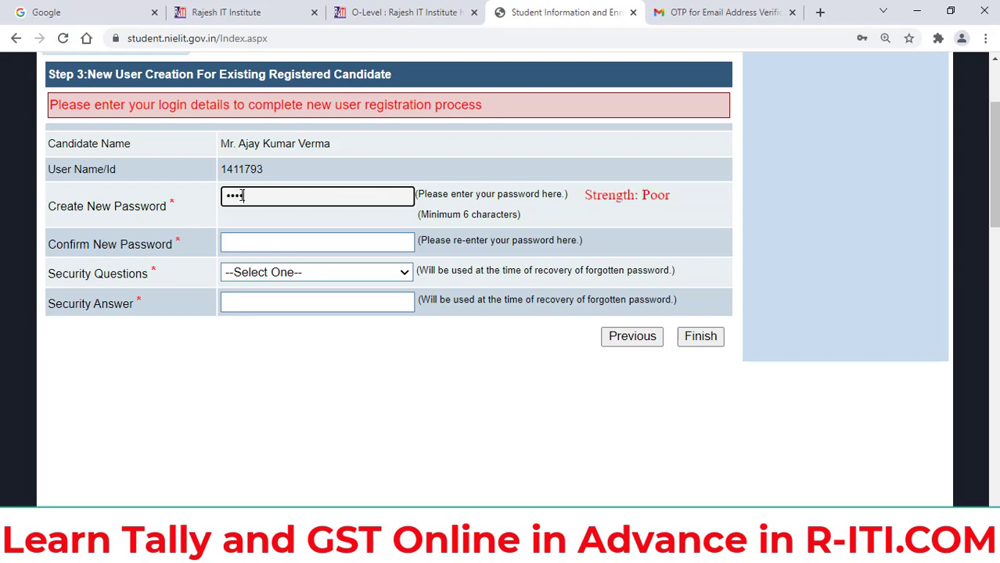
click(279, 238)
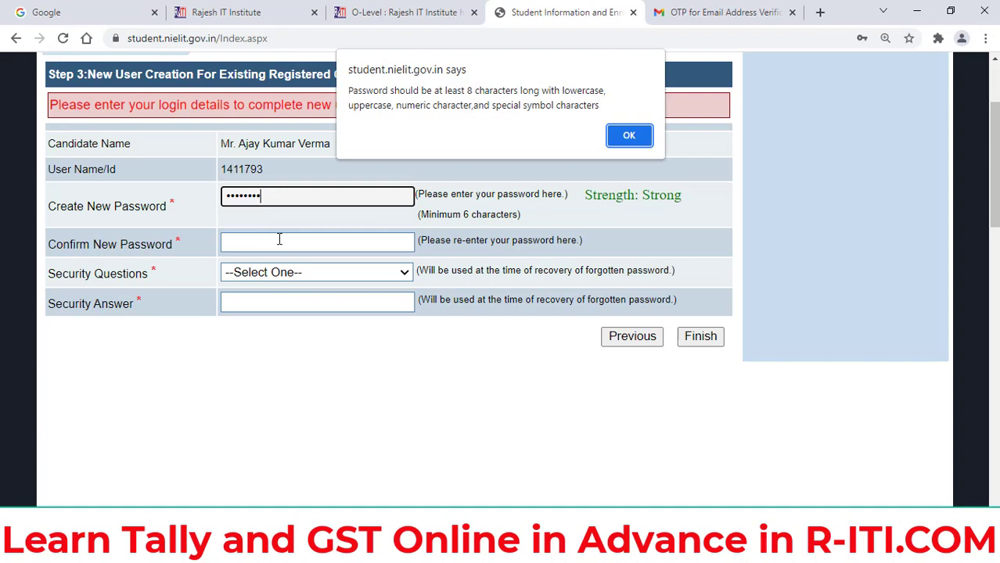
Step: Dismiss the password-rules alert, enter a new ten-character Excellent-rated password, and begin retyping it to confirm
click(629, 136)
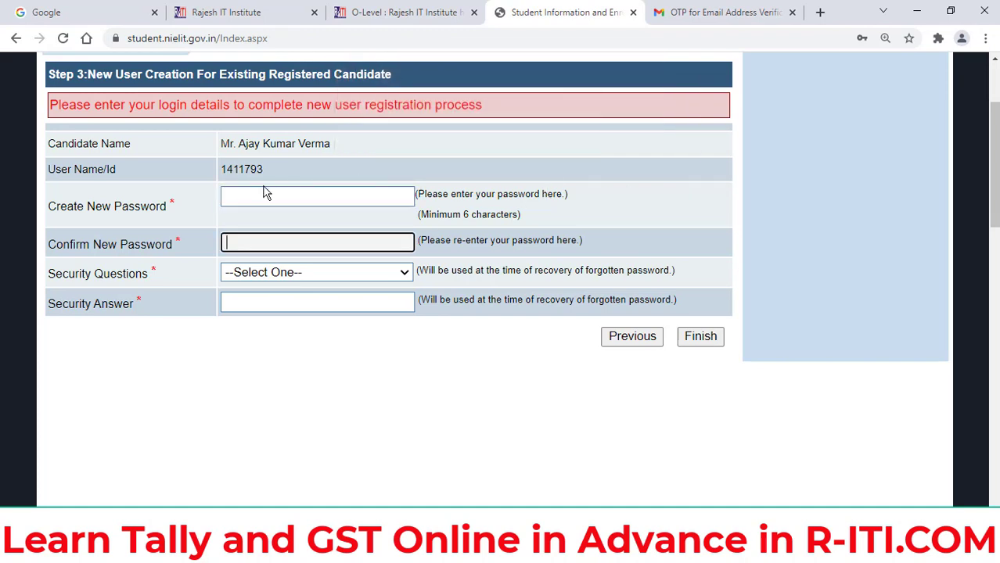
click(251, 197)
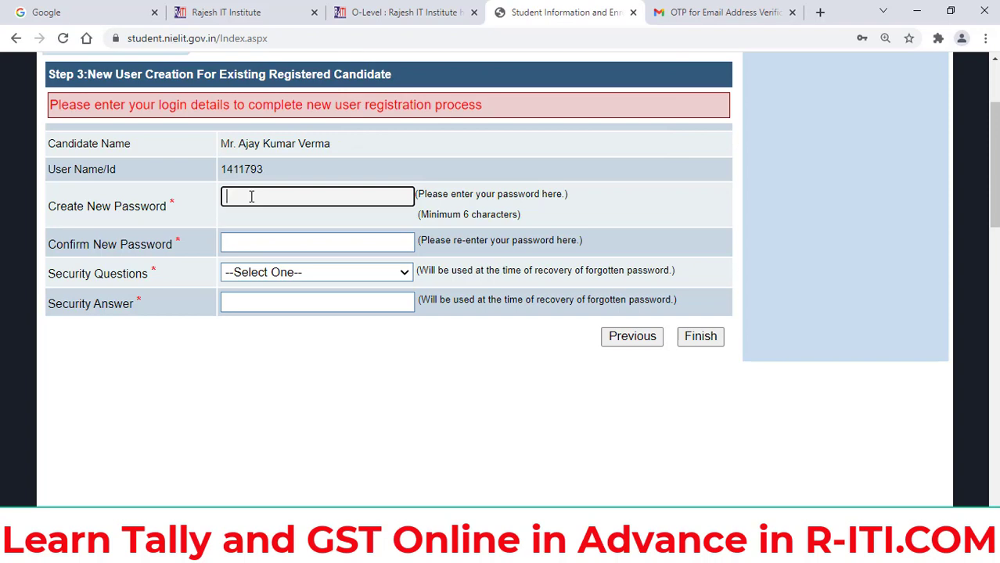
text(a)
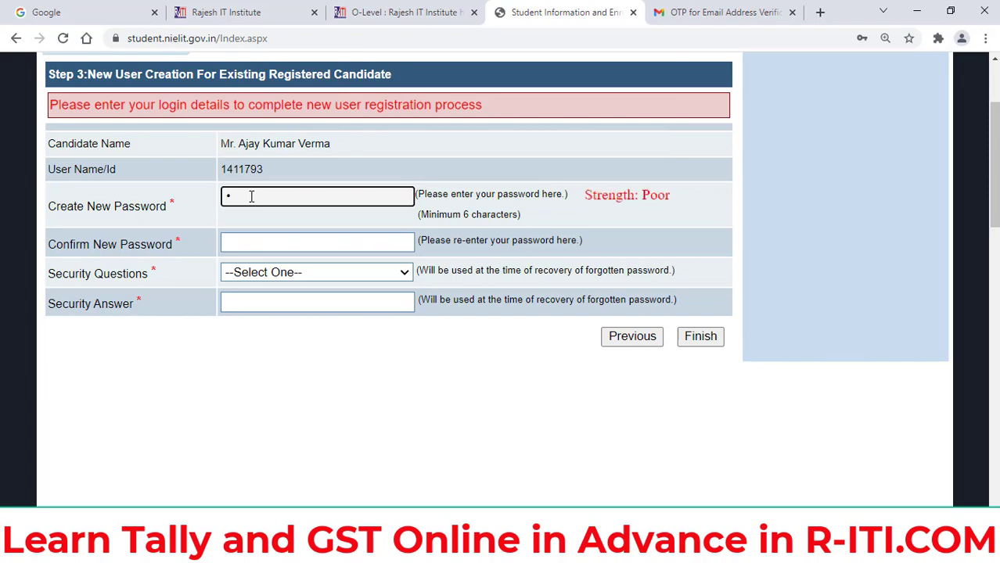
text(aaaa)
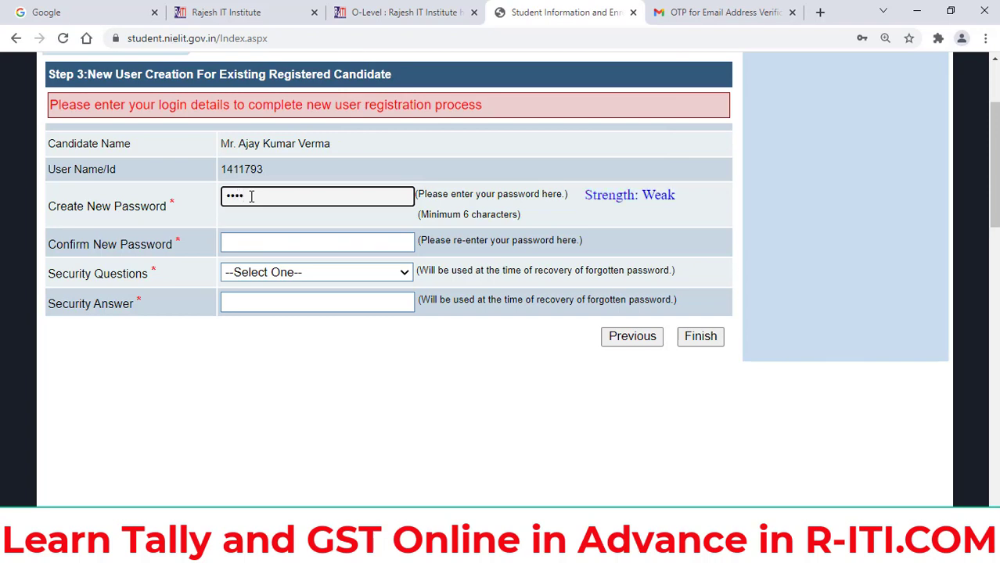
text(aaaaa)
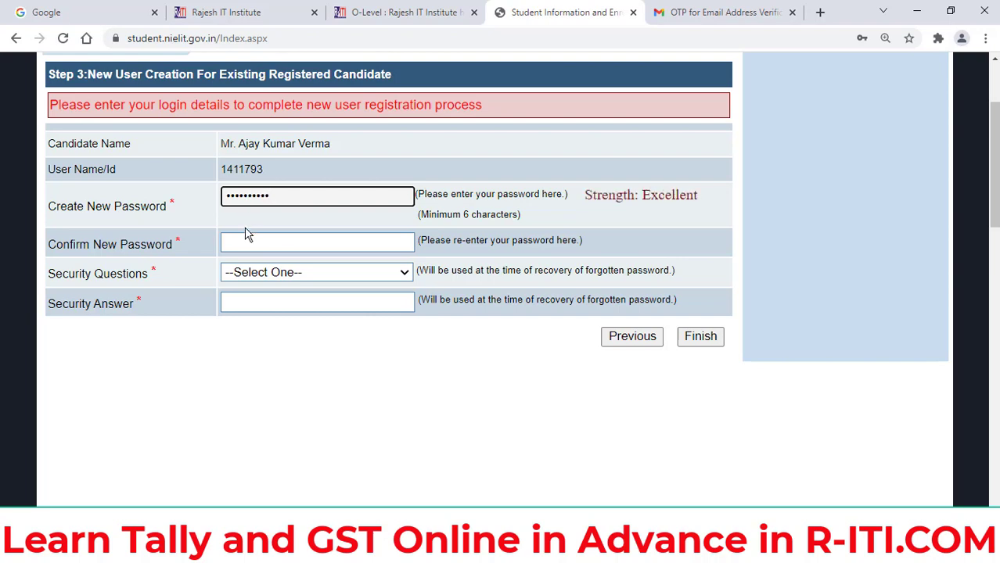
click(248, 236)
text(aaaa)
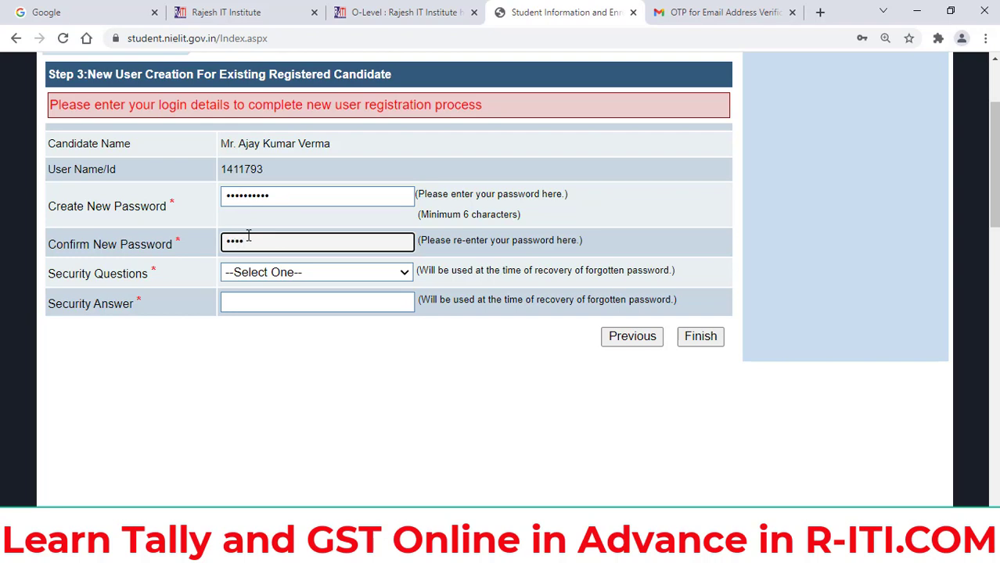
text(aaaaaa)
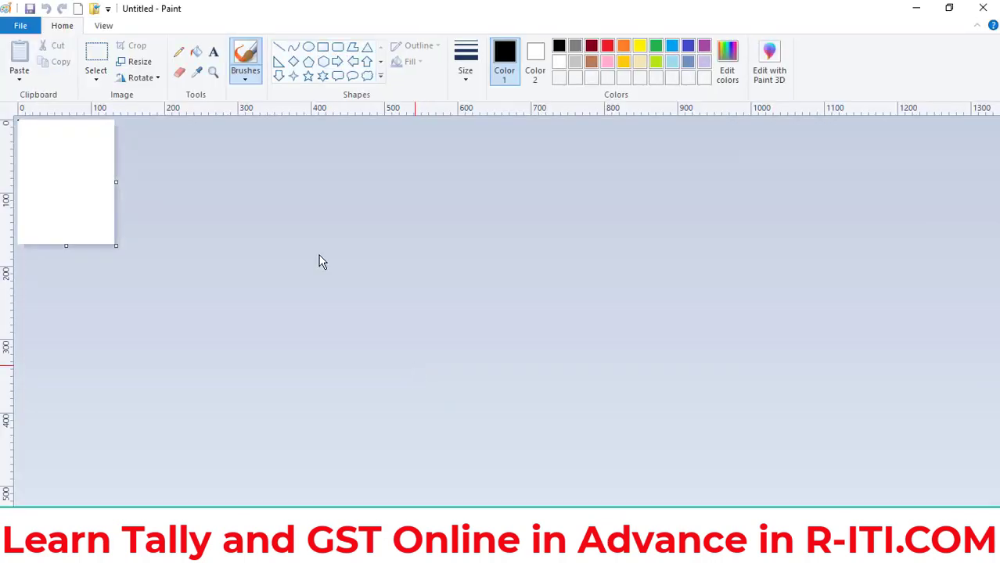
Step: Widen the Paint canvas and handwrite the password's letters, symbol and four digits, redrawing one letter uppercase
drag(116, 181, 553, 181)
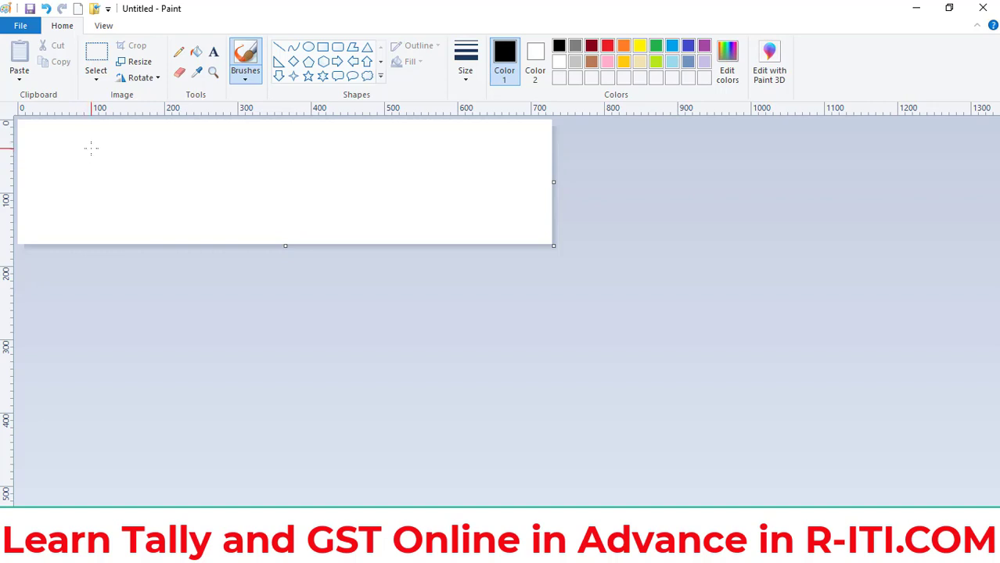
mouse_move(119, 162)
mouse_down()
mouse_move(73, 183)
mouse_move(134, 184)
mouse_up()
mouse_move(172, 151)
mouse_down()
mouse_move(179, 180)
mouse_move(198, 175)
mouse_move(180, 202)
mouse_move(176, 185)
mouse_up()
mouse_move(258, 165)
mouse_down()
mouse_move(216, 191)
mouse_move(259, 200)
mouse_up()
mouse_move(306, 177)
mouse_down()
mouse_move(278, 193)
mouse_move(310, 184)
mouse_move(323, 162)
mouse_move(269, 202)
mouse_move(305, 216)
mouse_up()
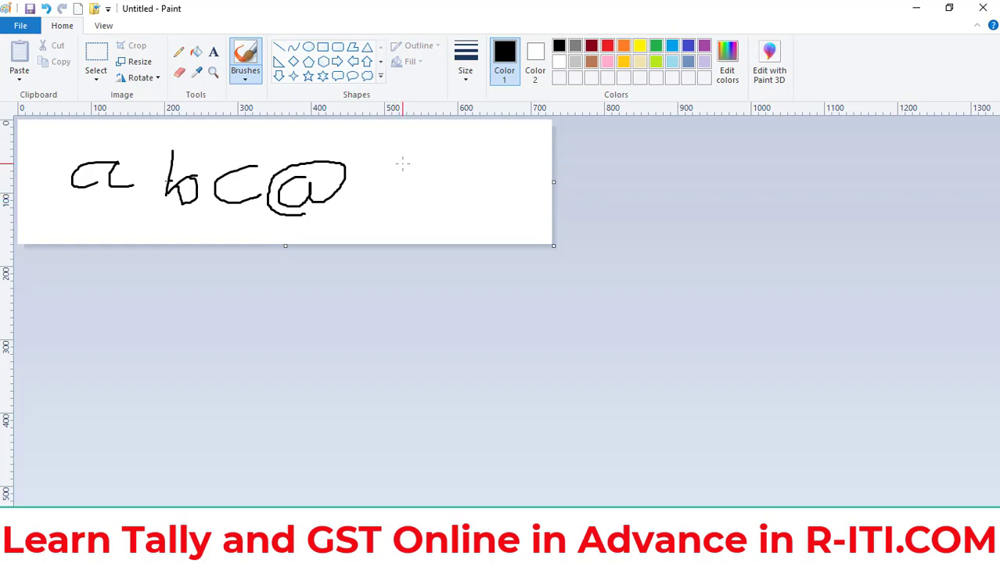
mouse_move(399, 161)
mouse_down()
mouse_move(390, 194)
mouse_move(365, 202)
mouse_up()
drag(432, 168, 400, 183)
mouse_move(438, 172)
mouse_down()
mouse_move(447, 196)
mouse_move(495, 212)
mouse_up()
mouse_move(510, 162)
mouse_down()
mouse_move(496, 187)
mouse_move(521, 222)
mouse_up()
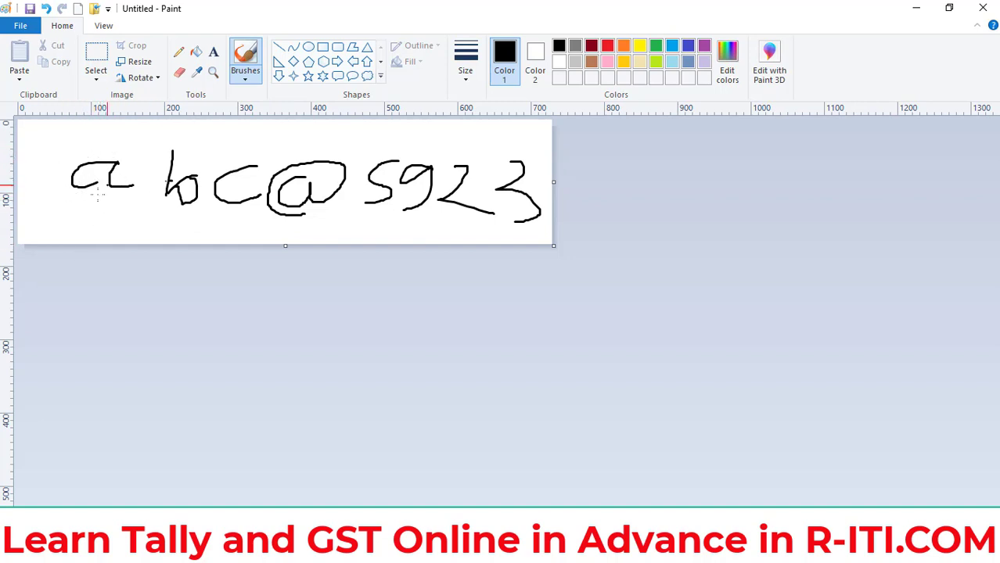
mouse_move(269, 145)
mouse_down()
mouse_move(220, 178)
mouse_move(249, 195)
mouse_move(233, 166)
mouse_move(269, 147)
mouse_move(225, 149)
mouse_move(231, 196)
mouse_up()
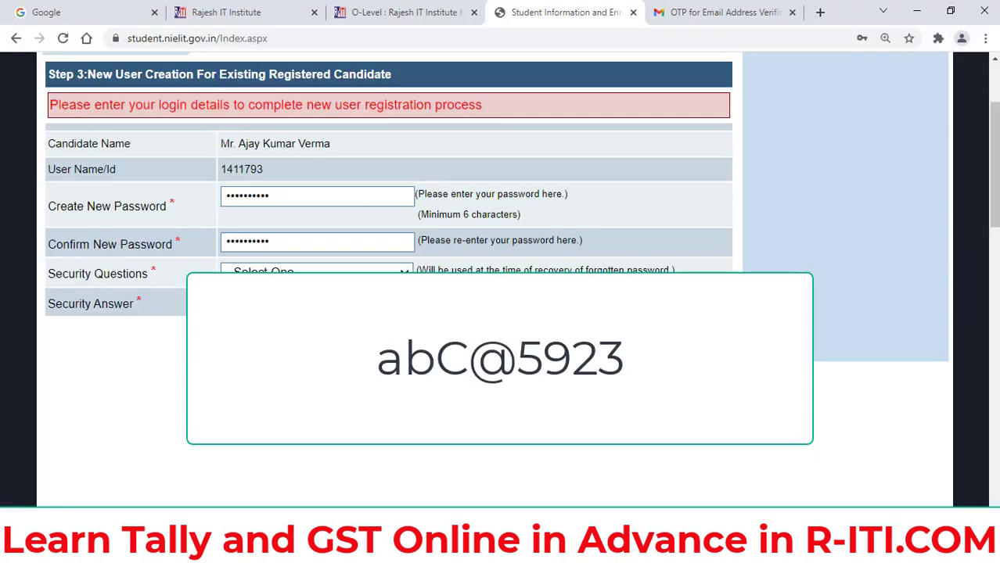
Step: Pick 'Your First School Name' as the security question, fill its answer from the suggestion, and finish
click(317, 272)
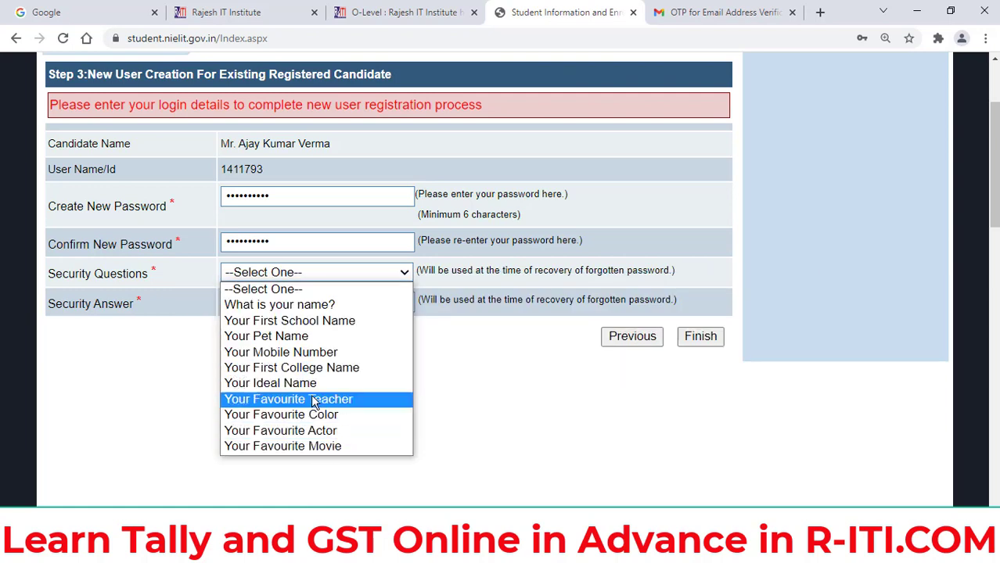
click(313, 320)
click(257, 299)
click(235, 331)
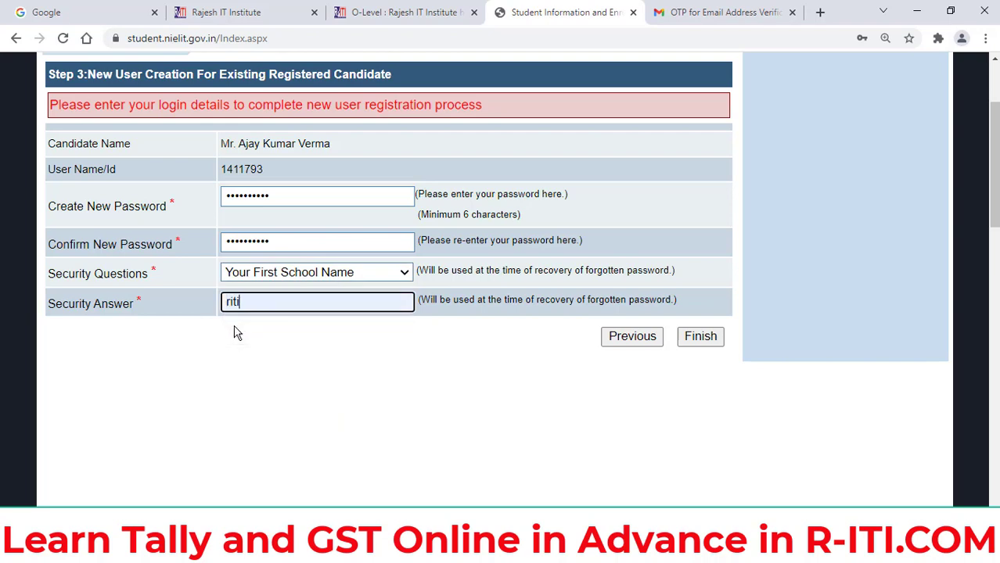
click(694, 338)
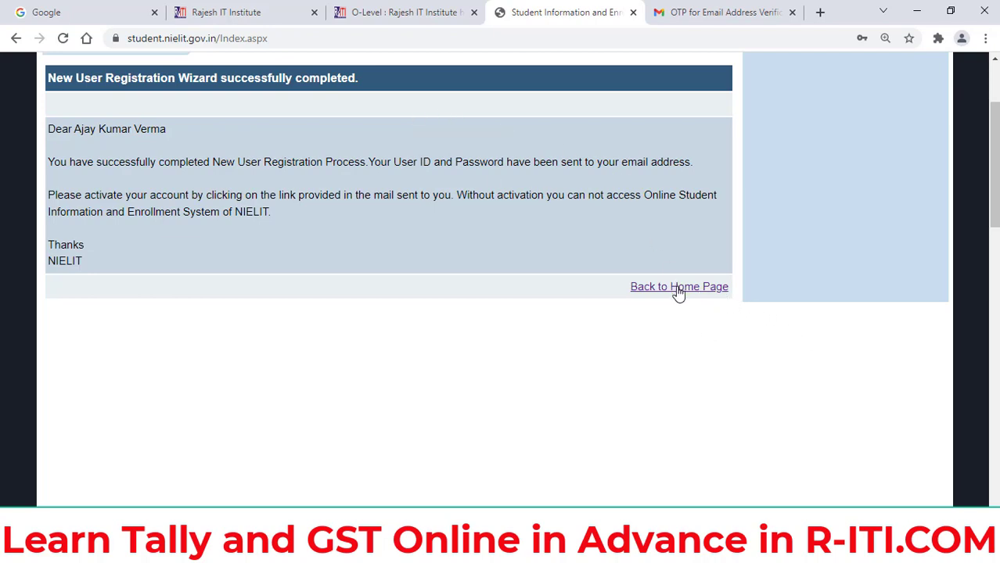
Step: In the Gmail inbox, open the 'New User Registration:NIELIT' email and follow its verify-and-activate link
click(693, 16)
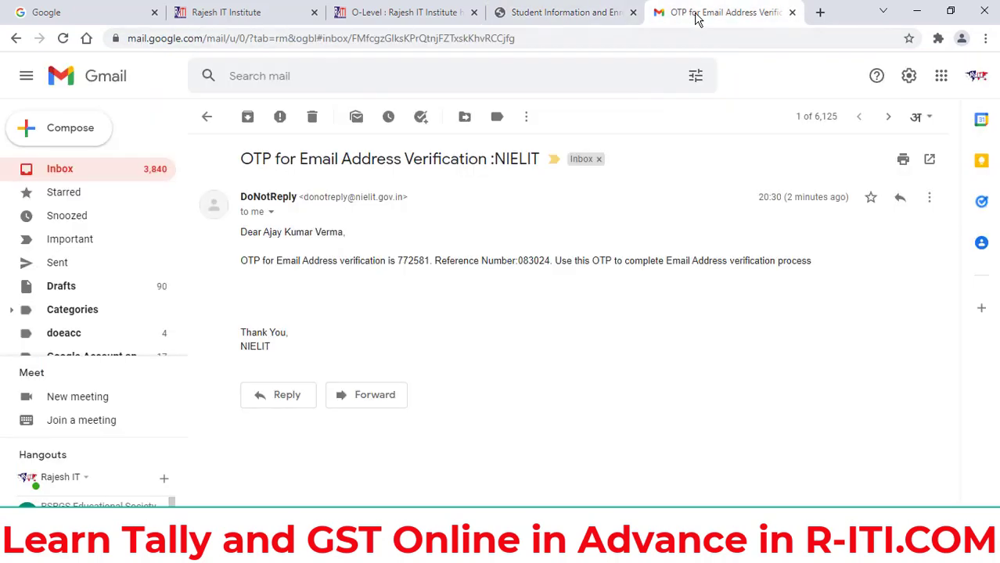
click(204, 118)
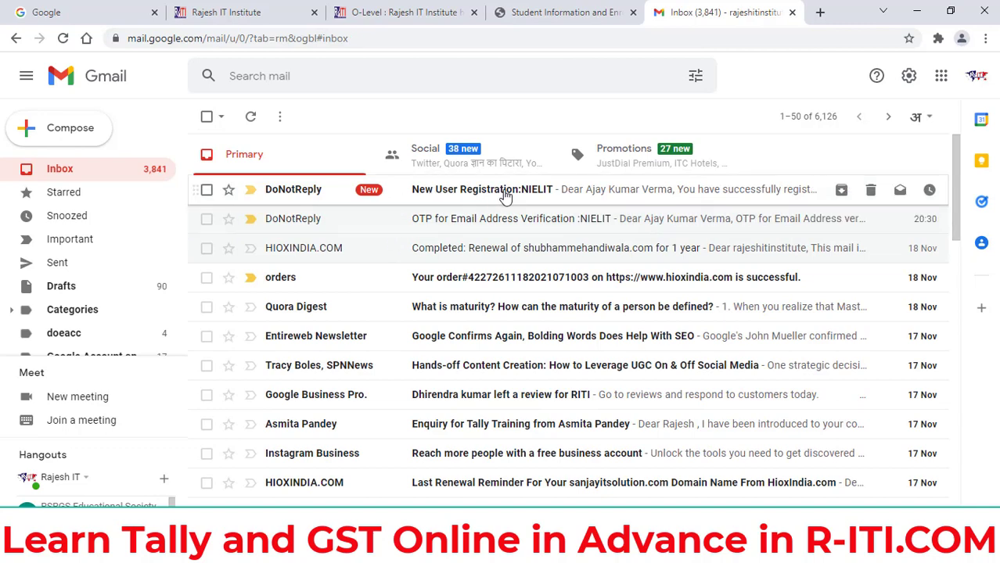
click(504, 195)
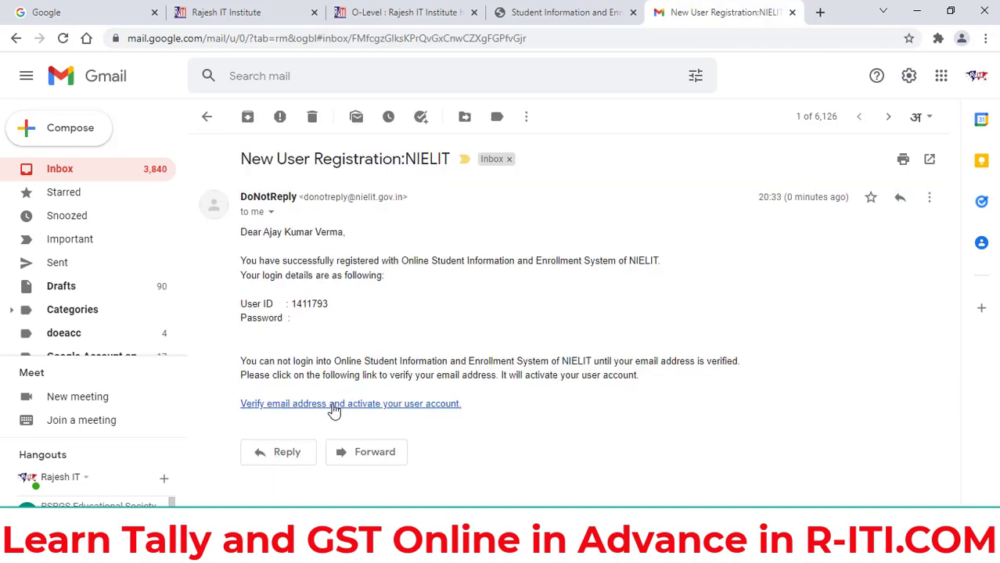
click(334, 403)
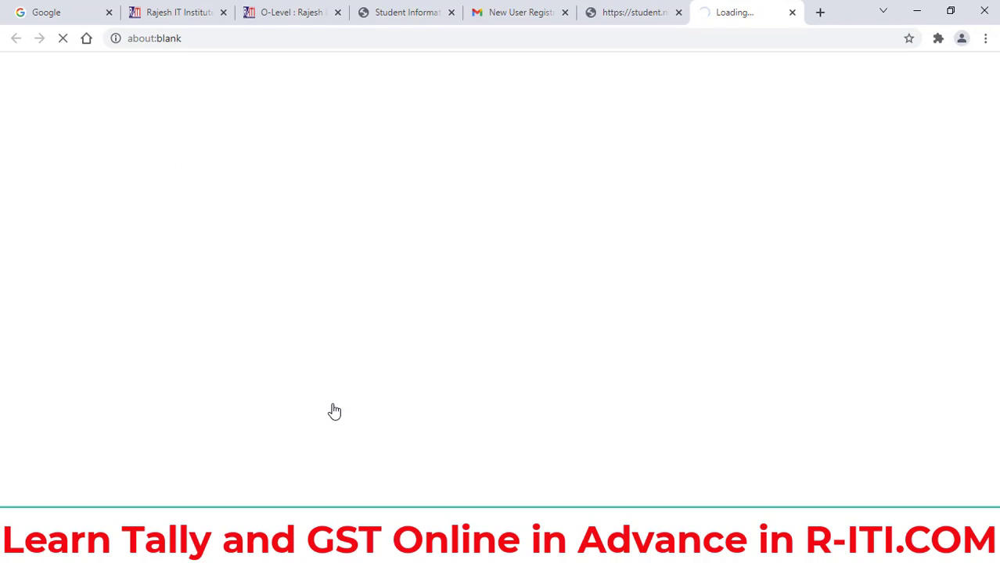